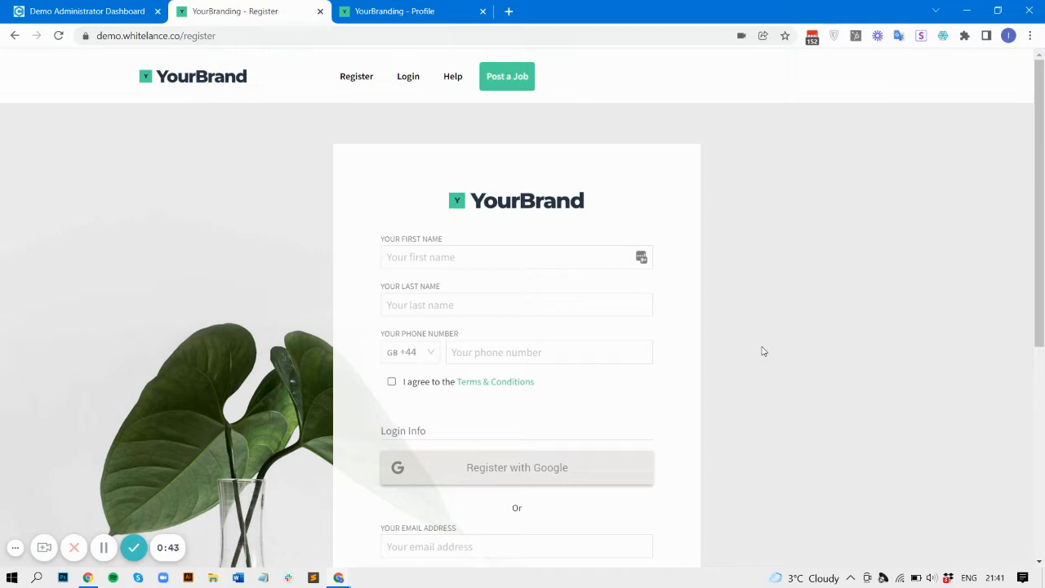
Step: Switch to the freelancer's profile tab, browse it, then open List Product's Create Product form
scroll(763, 351, down, 1)
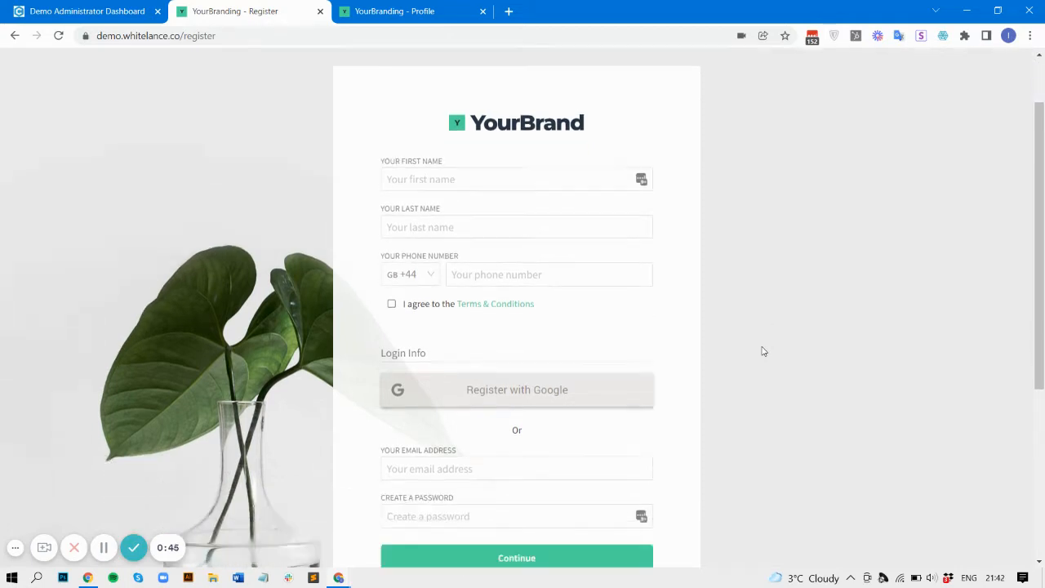
scroll(591, 460, down, 3)
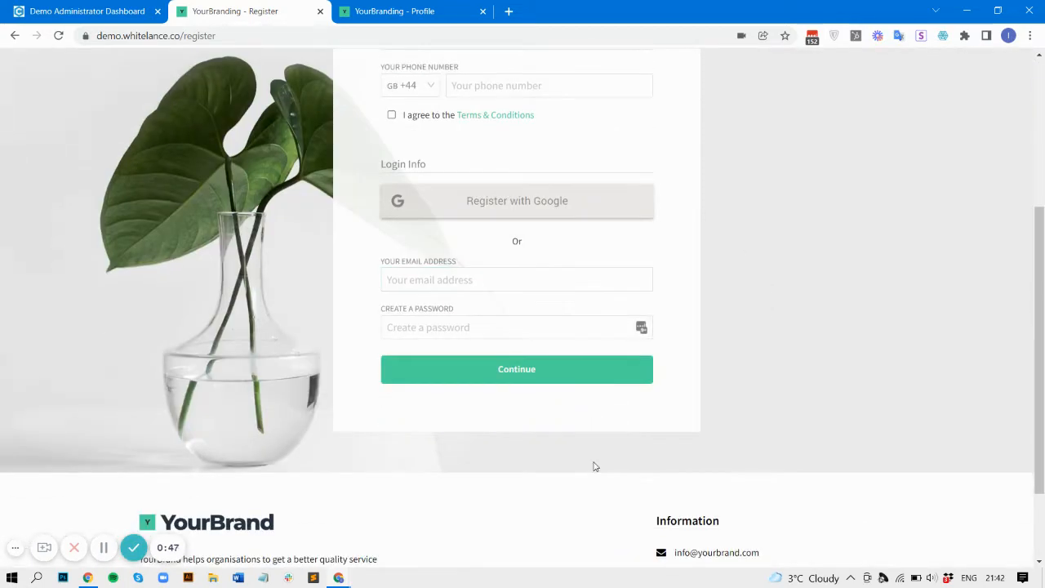
scroll(593, 463, up, 4)
click(485, 5)
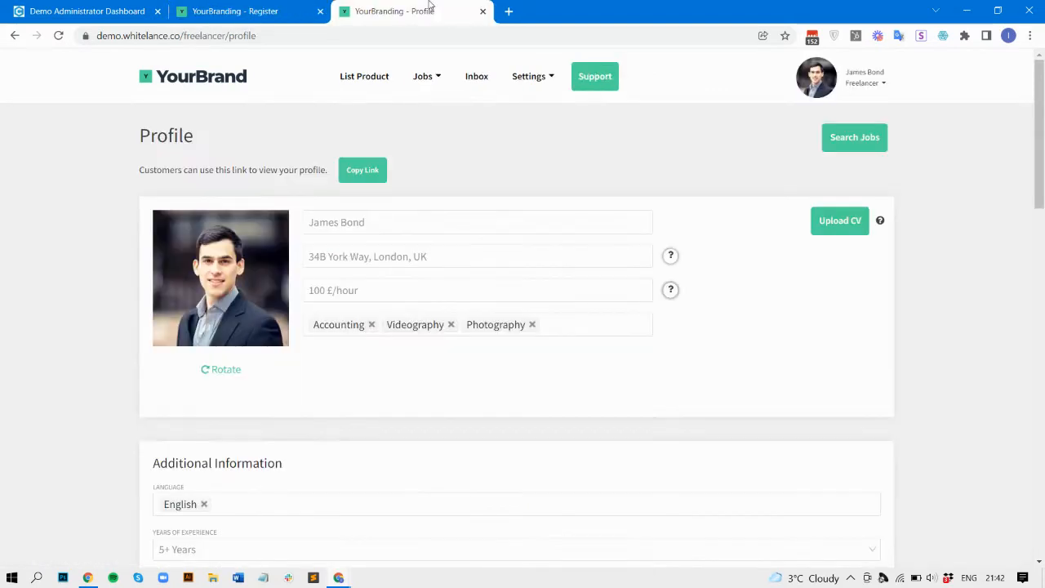
scroll(52, 361, down, 10)
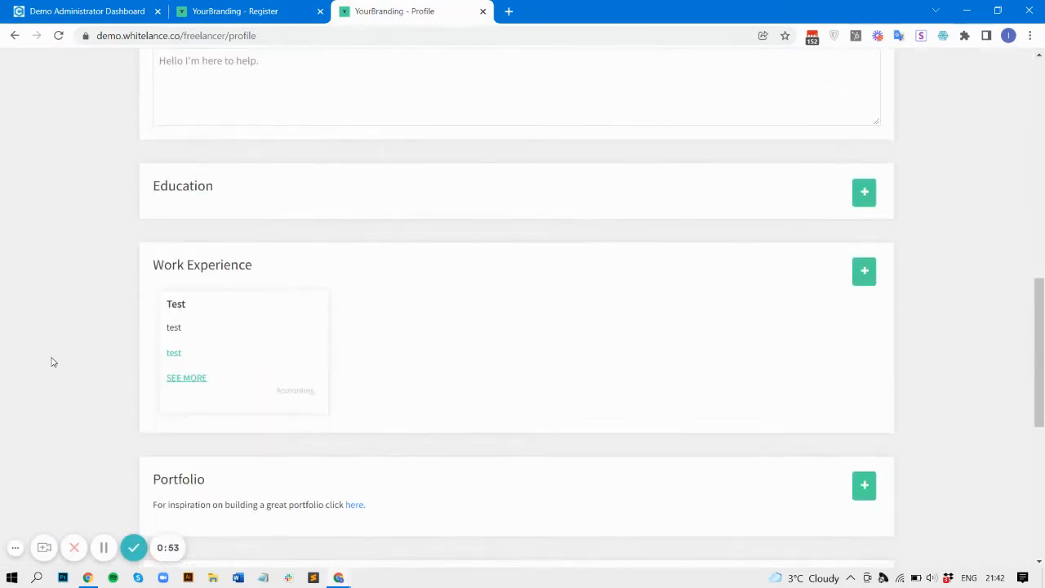
scroll(52, 362, down, 4)
scroll(52, 362, down, 2)
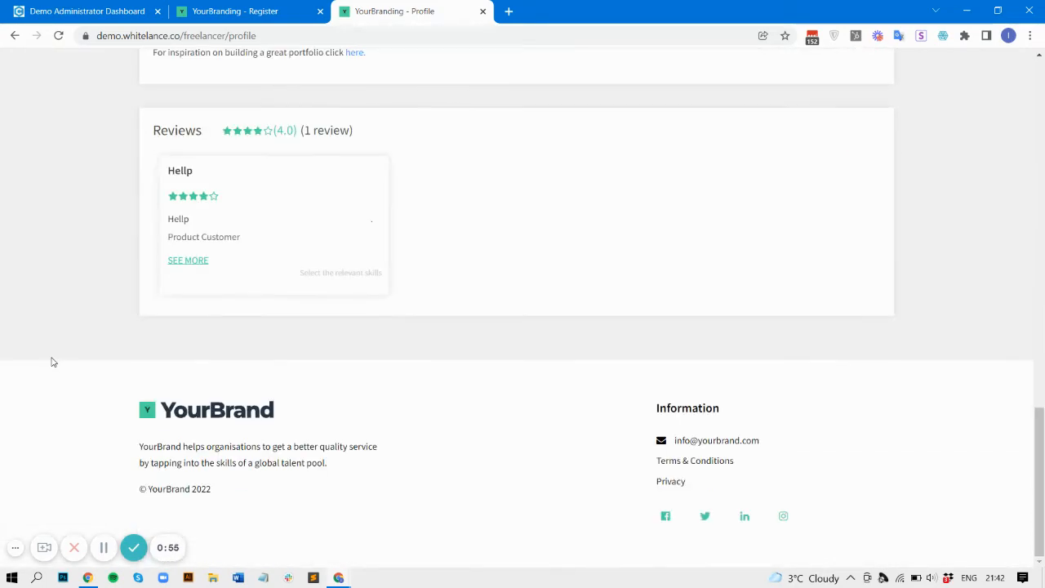
scroll(52, 362, up, 15)
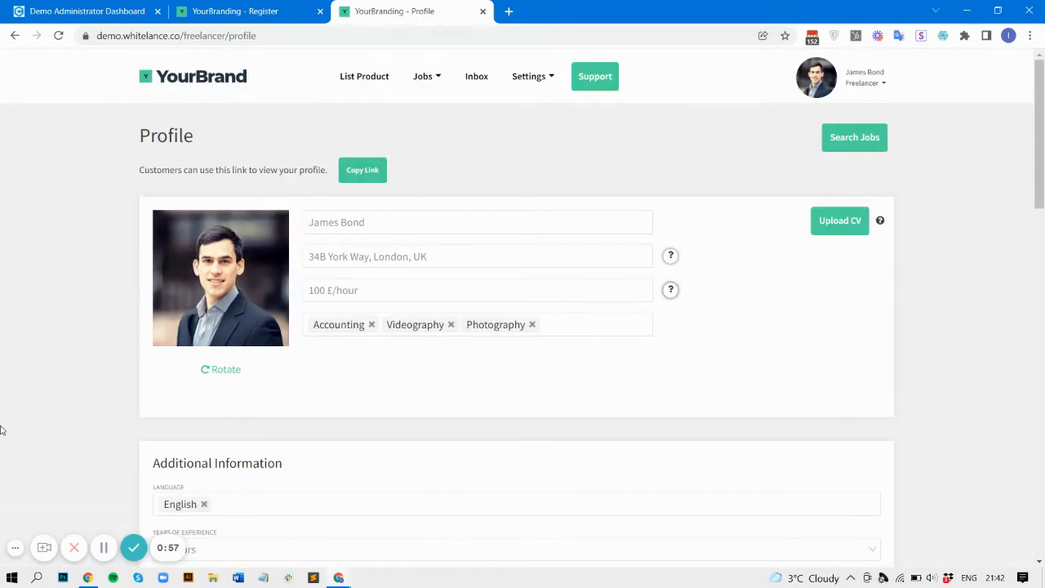
scroll(68, 298, down, 2)
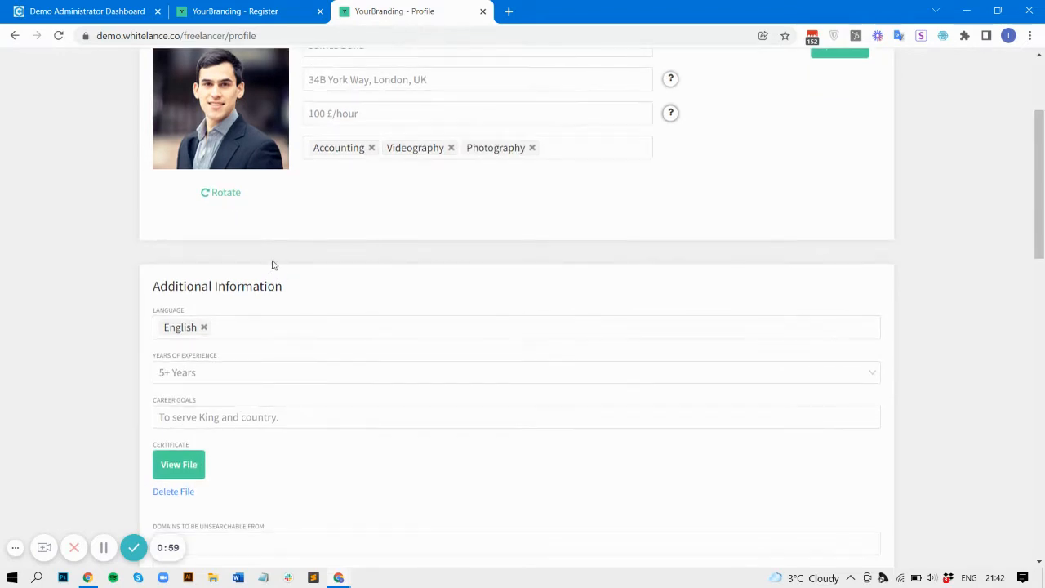
scroll(75, 333, up, 3)
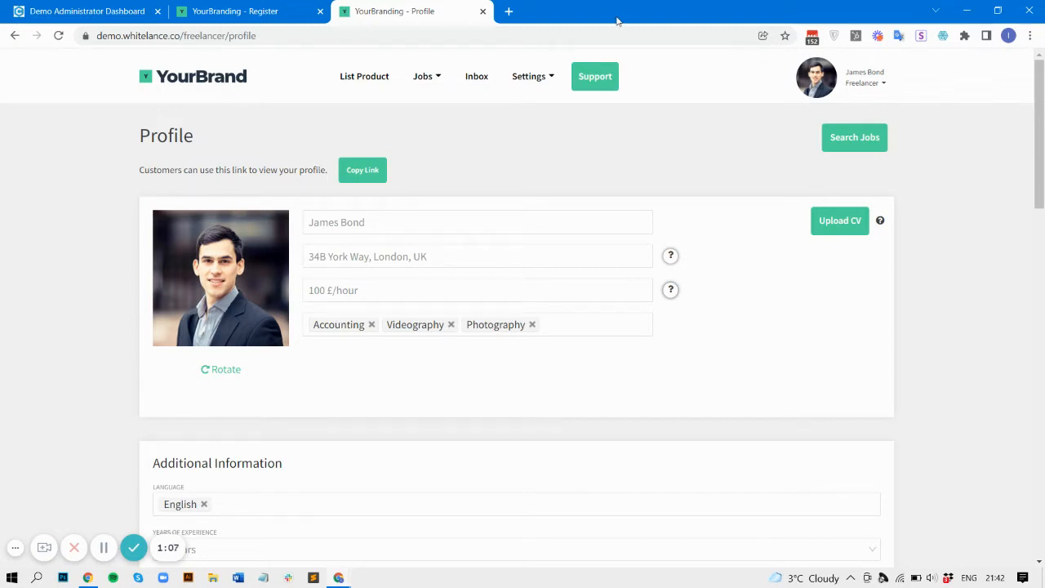
click(374, 78)
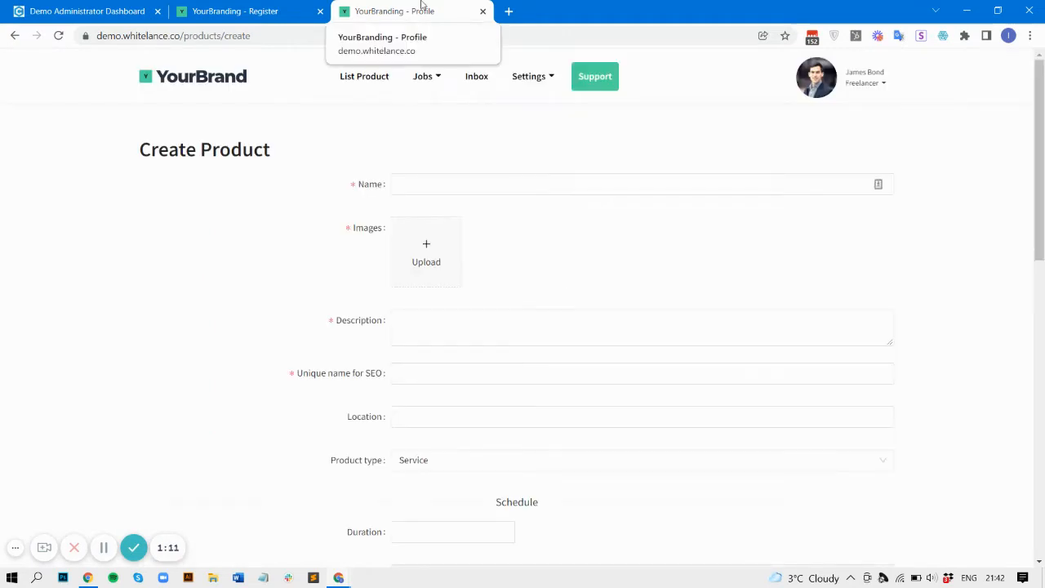
Step: Name the product 'Legal Advice' and bring up the image upload dialog
click(494, 184)
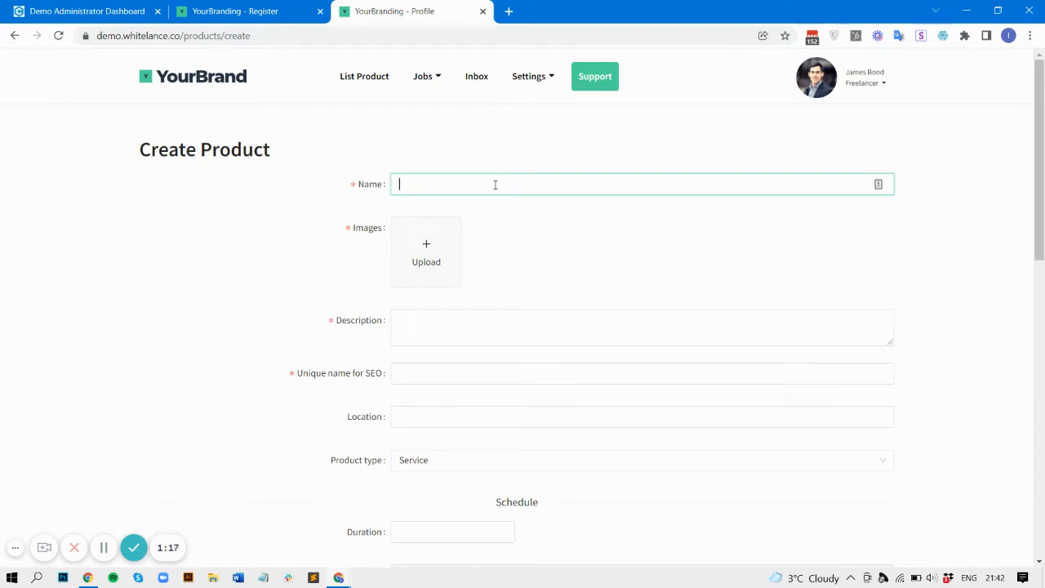
text(Legal Advice)
click(429, 266)
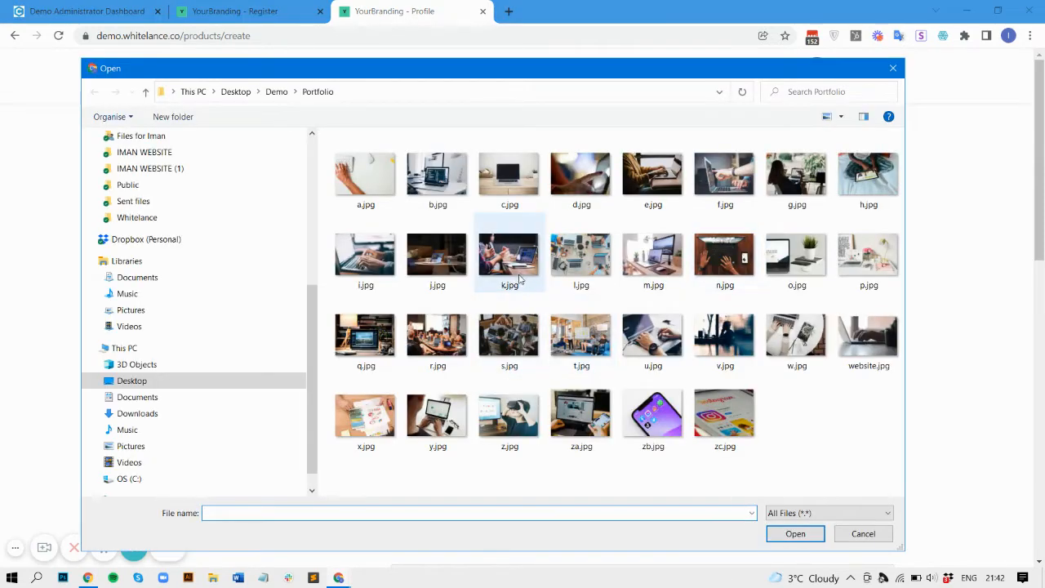
Step: Upload k.jpg and l.jpg as the two product images
double_click(518, 276)
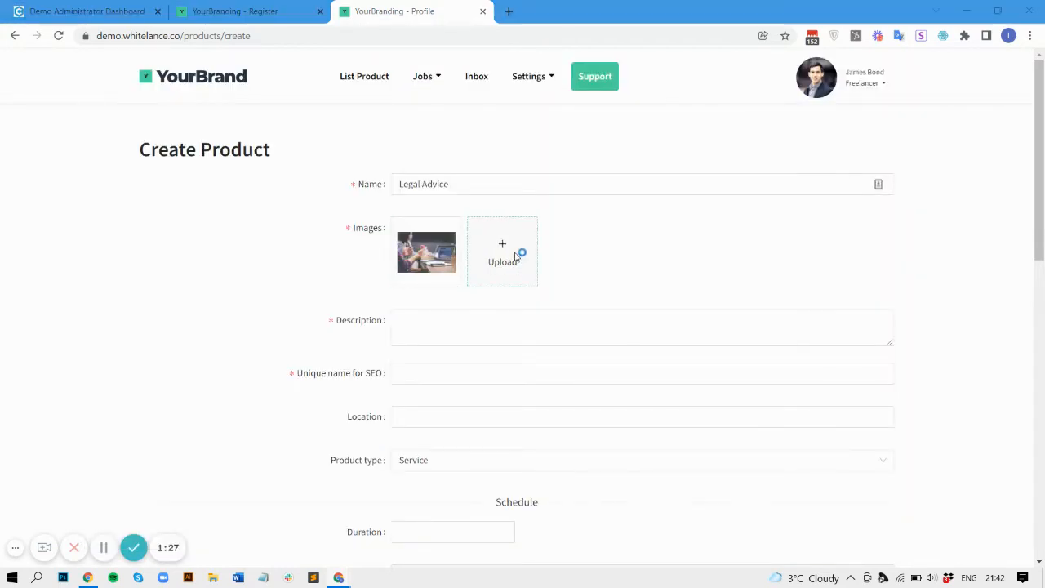
click(518, 255)
double_click(578, 259)
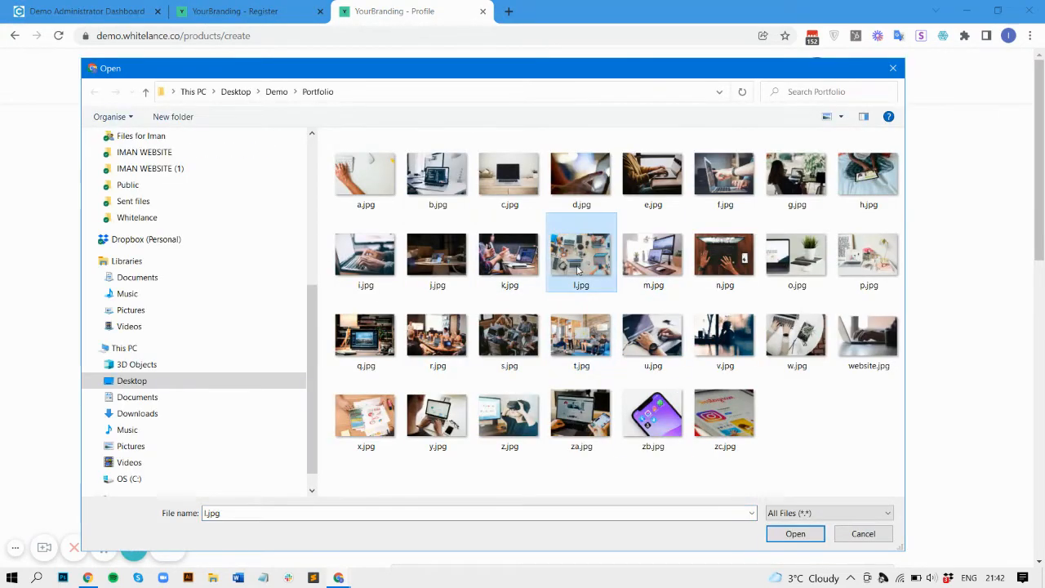
Step: Write the description 'I'll give you my leagal advice.' and paste it again to repeat it
click(466, 325)
text(I'll giv eyou)
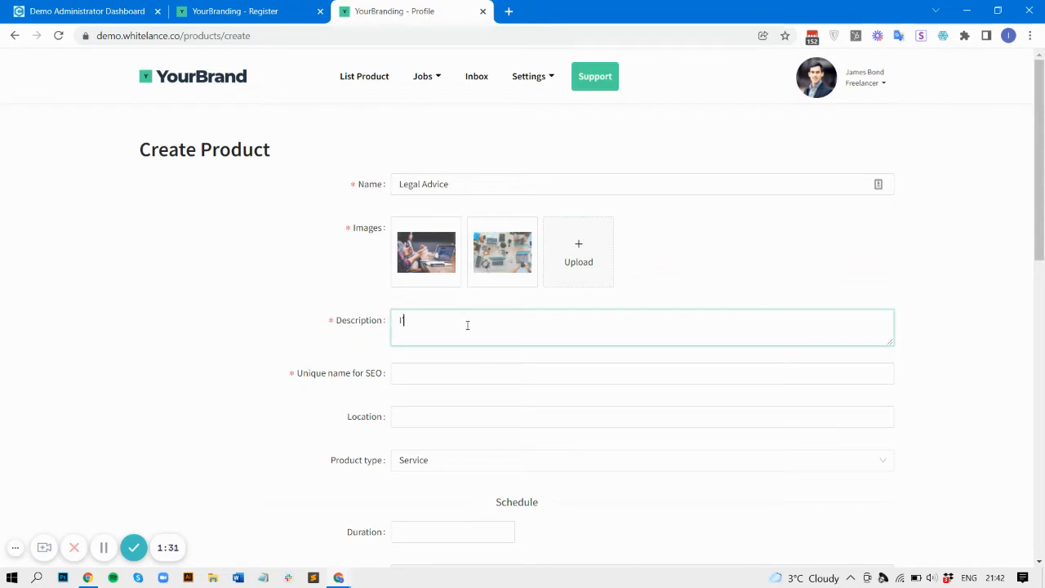
key(BackSpace)
key(BackSpace)
key(BackSpace)
key(BackSpace)
key(BackSpace)
text(e you my leagal advice.)
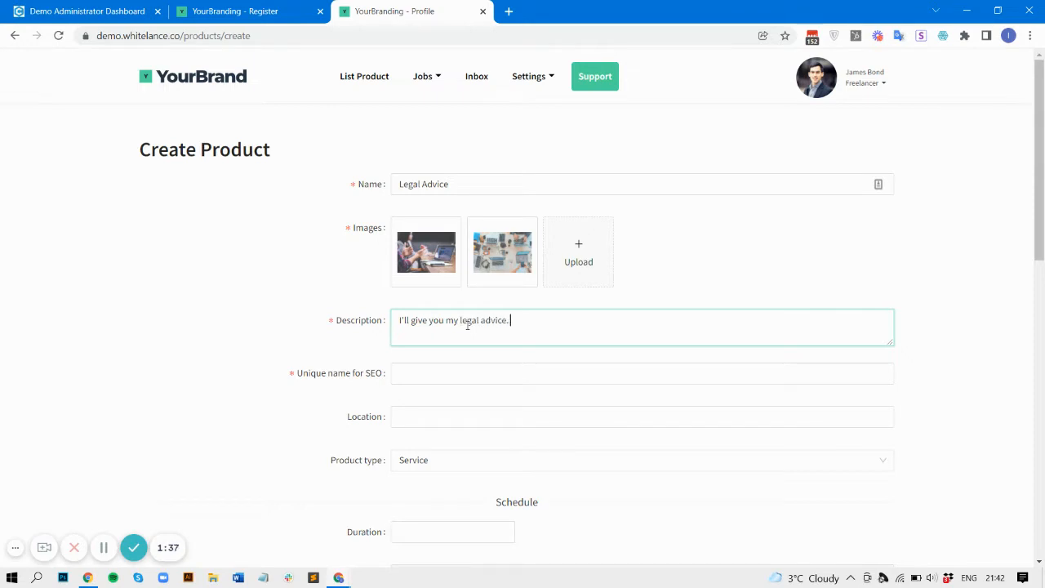
key(ctrl+a)
key(ctrl+c)
key(End)
key(ctrl+v)
key(ctrl+v)
key(ctrl+v)
key(ctrl+v)
key(ctrl+v)
key(ctrl+v)
key(ctrl+v)
key(ctrl+v)
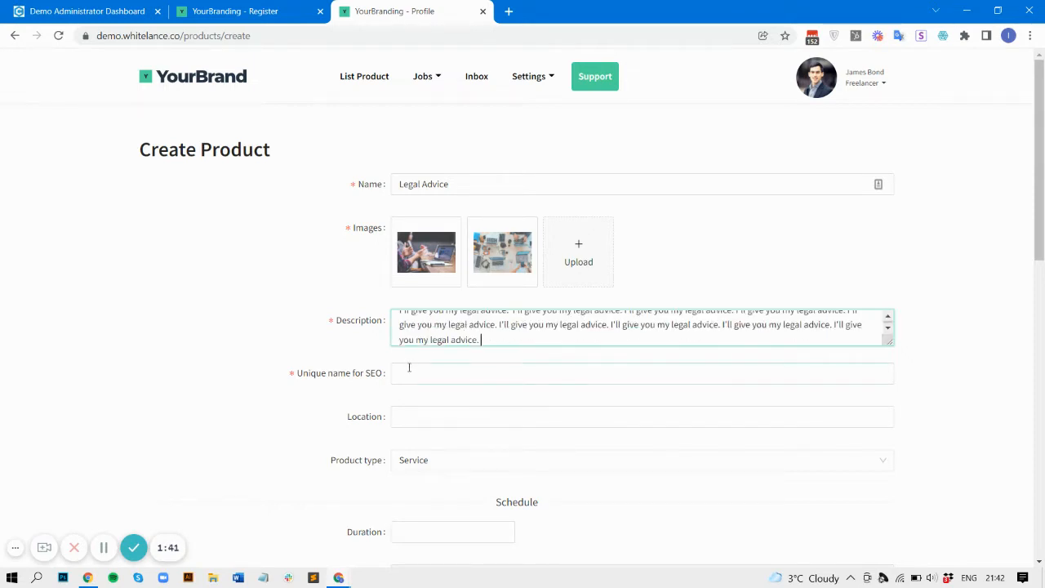
Step: Enter 'legal-advice' as the SEO name
click(409, 372)
text(legal-uni)
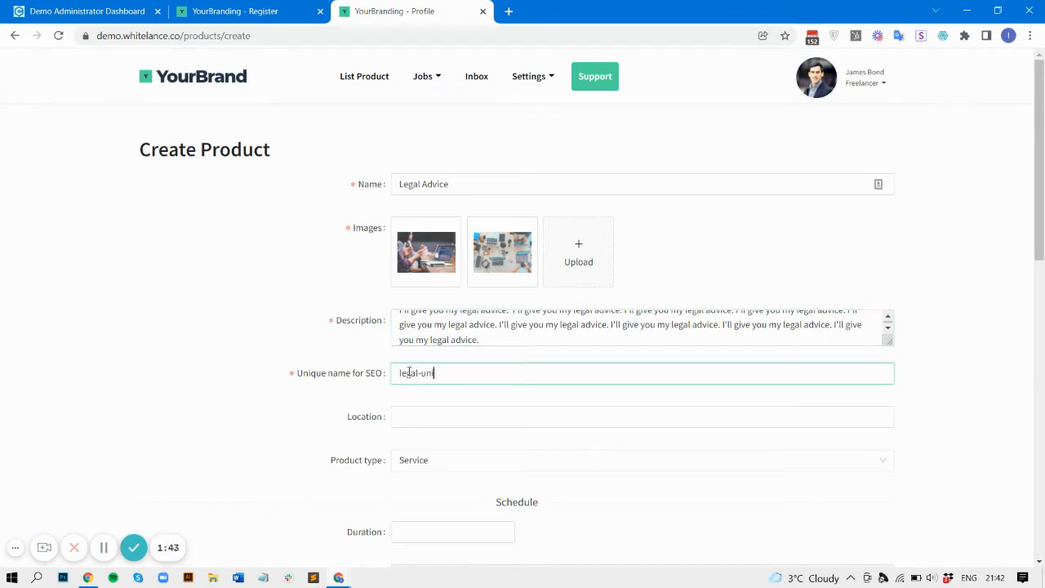
key(BackSpace)
key(BackSpace)
key(BackSpace)
text(advice)
Step: Enter the street address and pick the suggested full address as the location
click(413, 415)
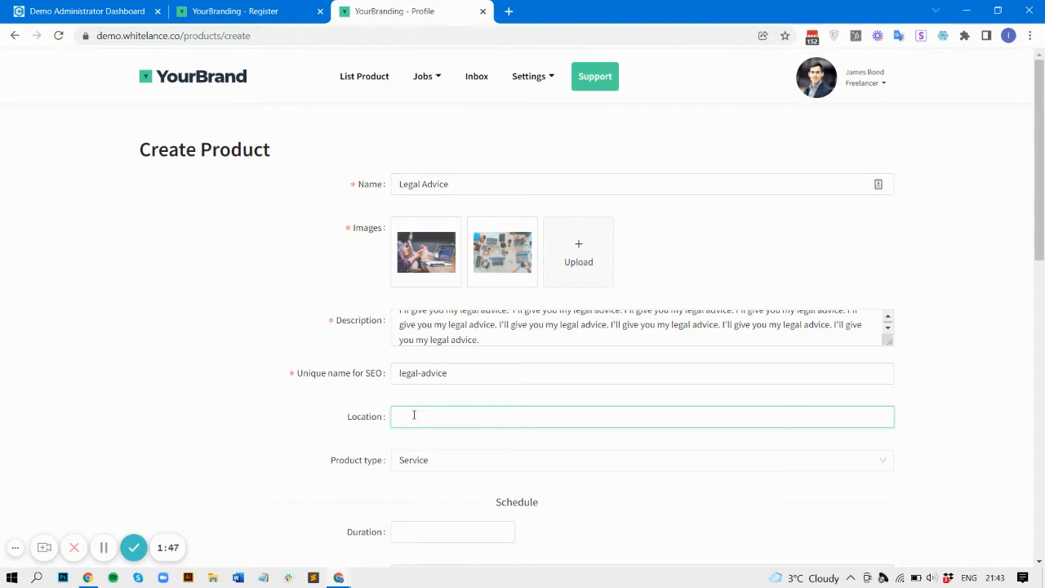
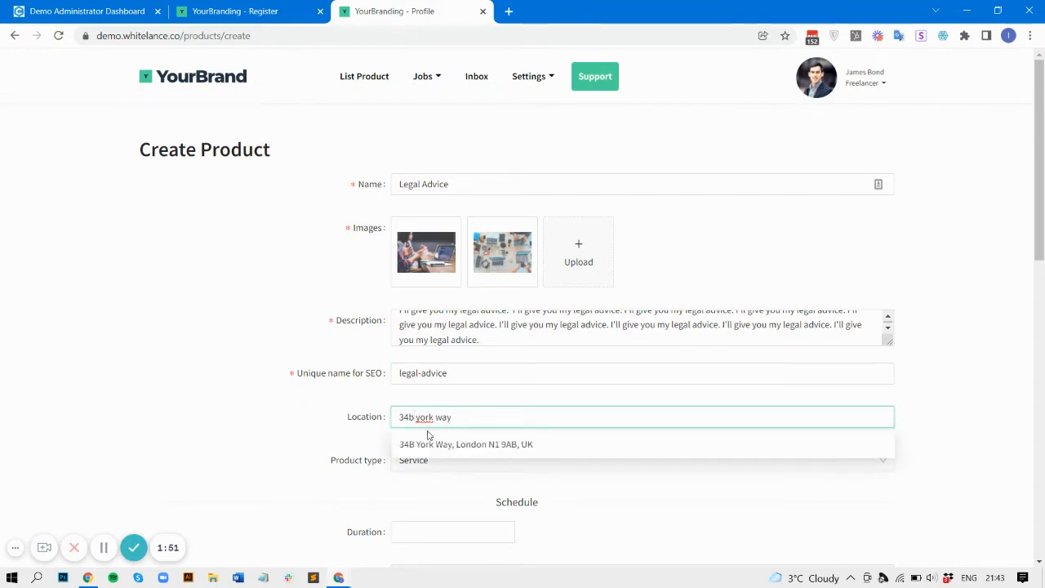
click(431, 442)
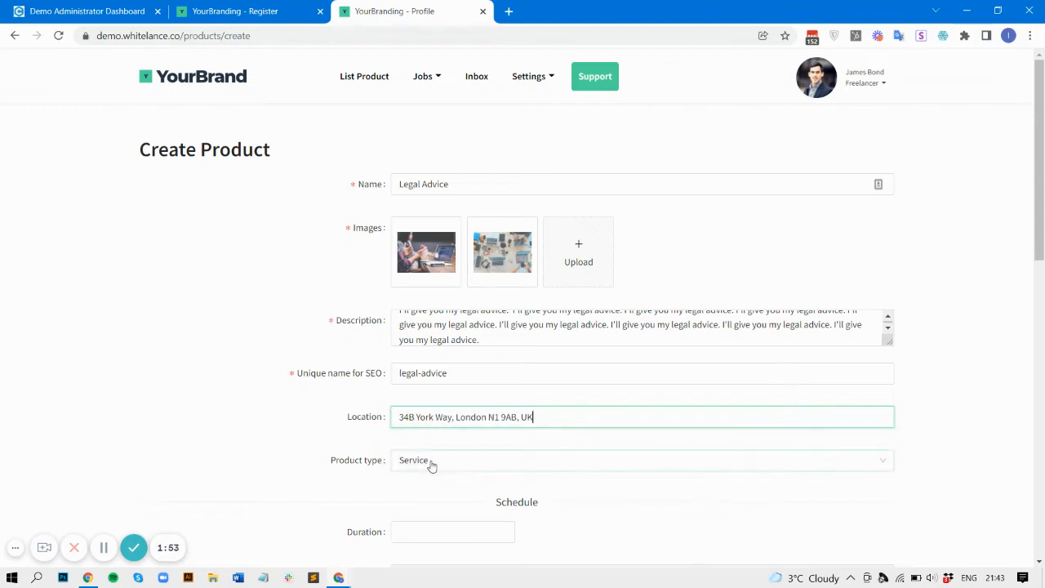
scroll(432, 466, down, 2)
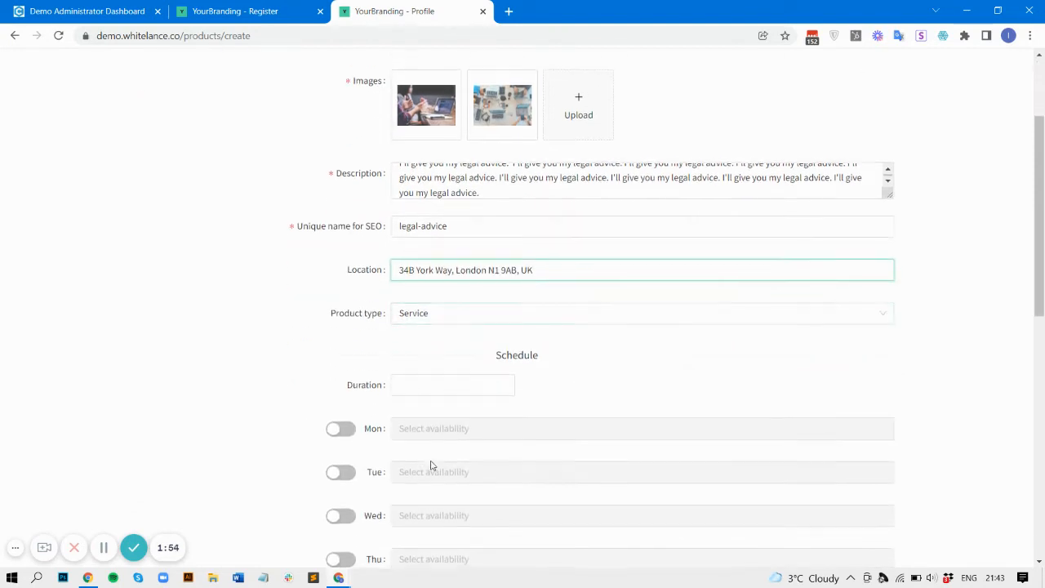
click(441, 310)
click(429, 359)
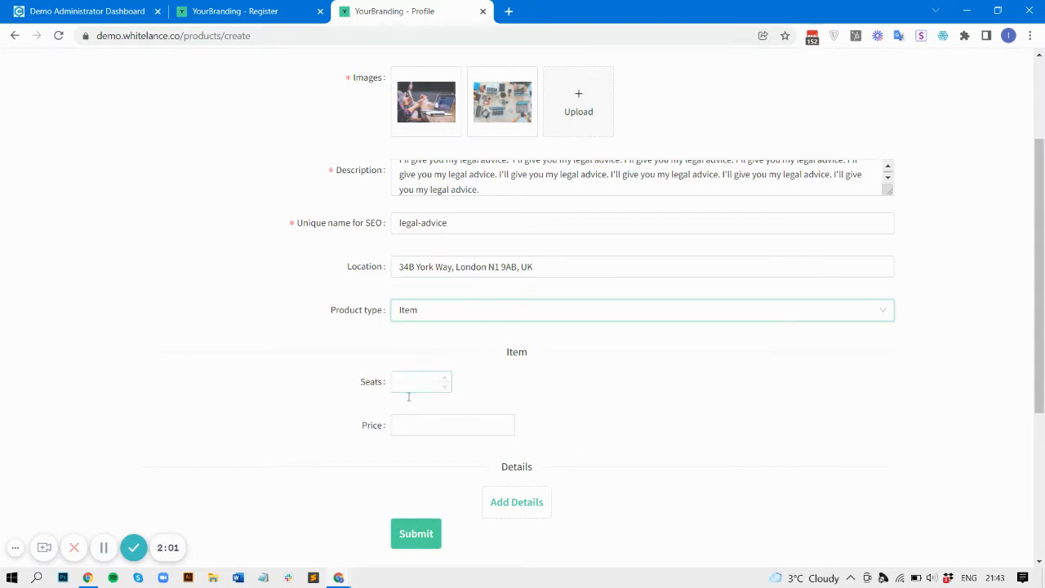
click(408, 311)
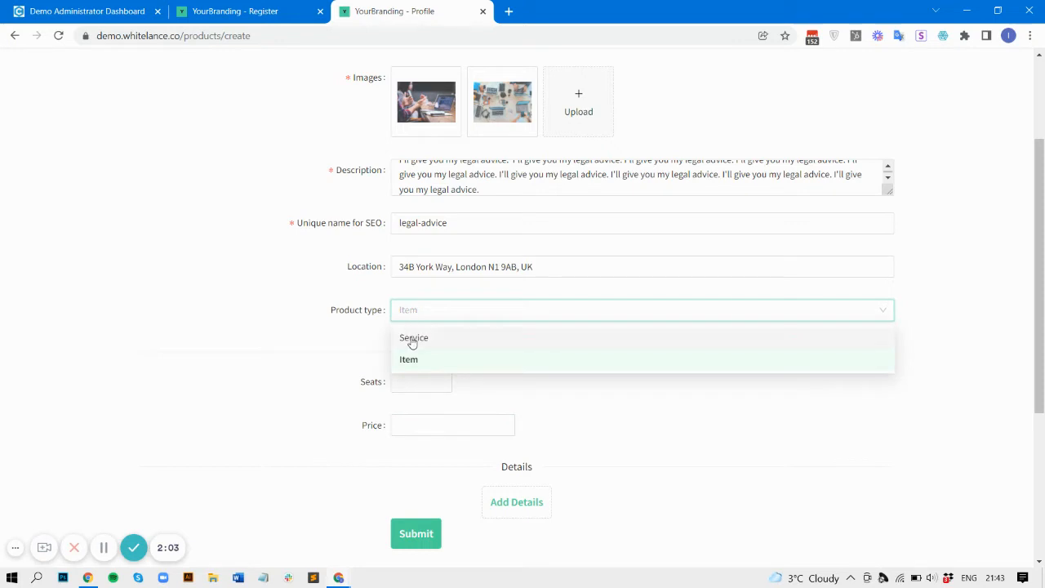
click(413, 338)
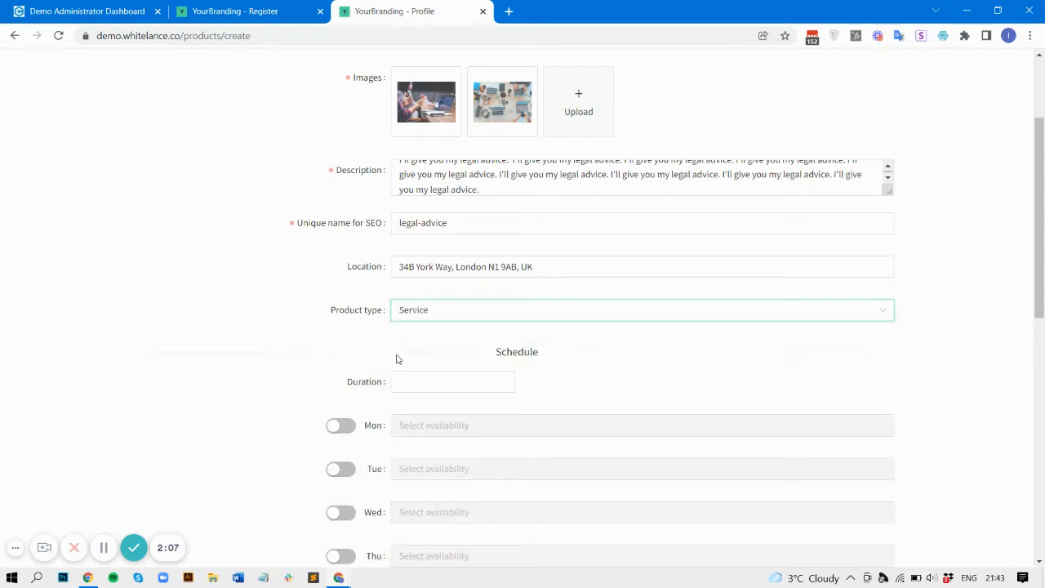
scroll(318, 425, down, 2)
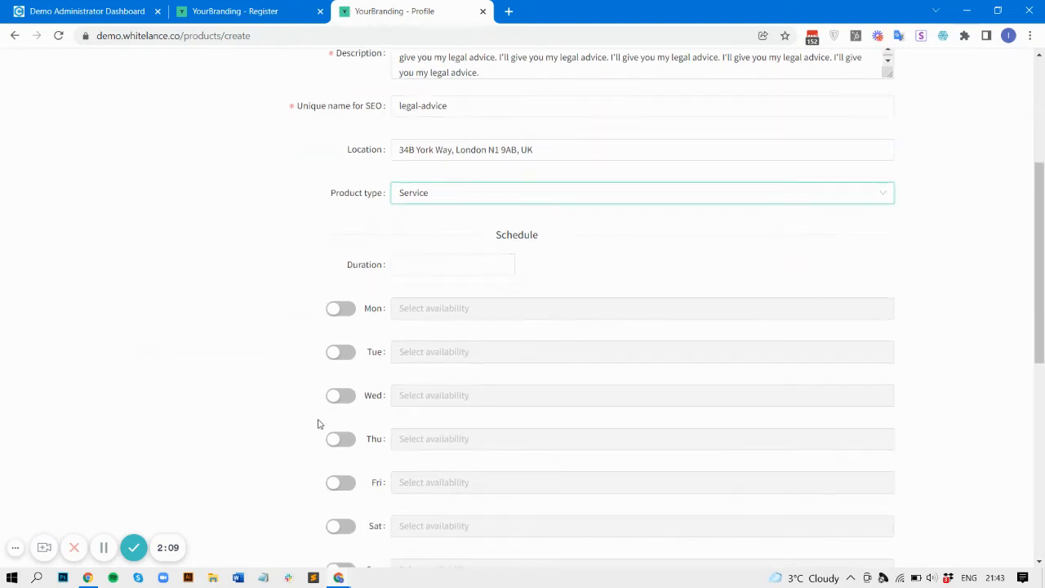
scroll(318, 423, down, 1)
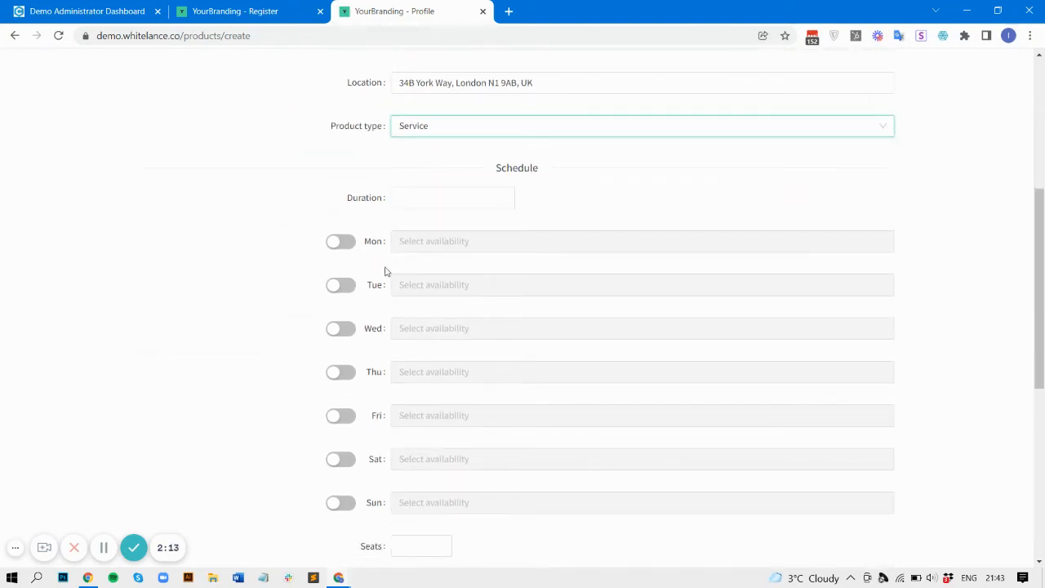
Step: Set the session duration to 60
click(402, 197)
text(60)
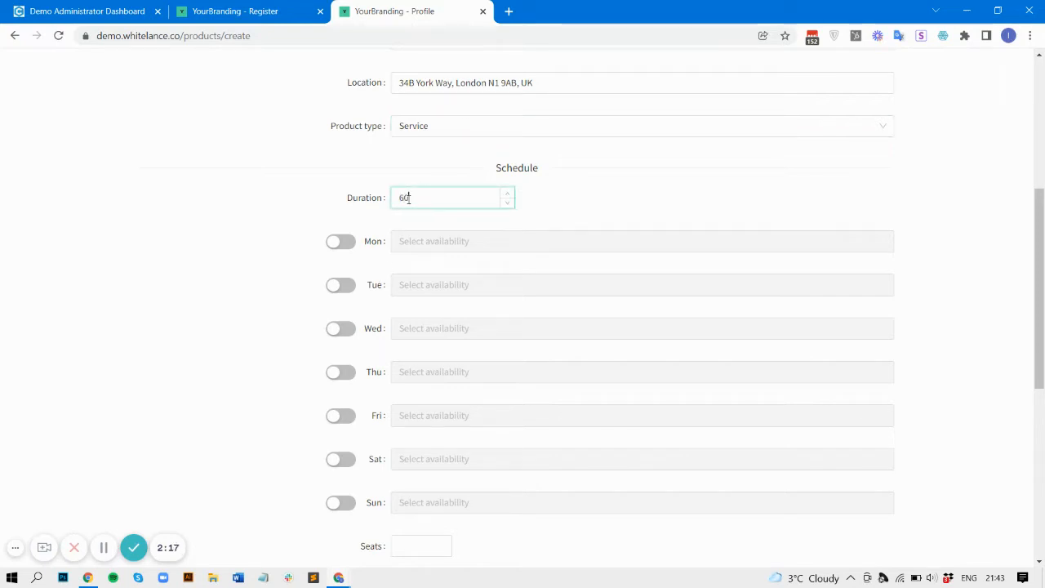
click(263, 245)
Step: Enable Monday with five slots starting 11:00, 11:15, 11:30, 11:45 am and 12:00 pm
click(335, 243)
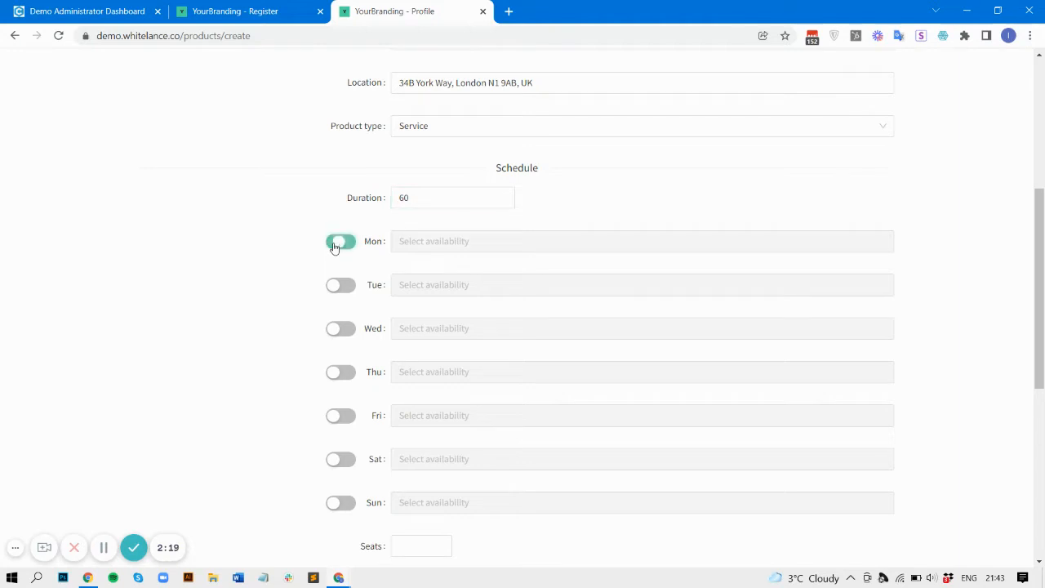
click(442, 242)
scroll(462, 337, down, 13)
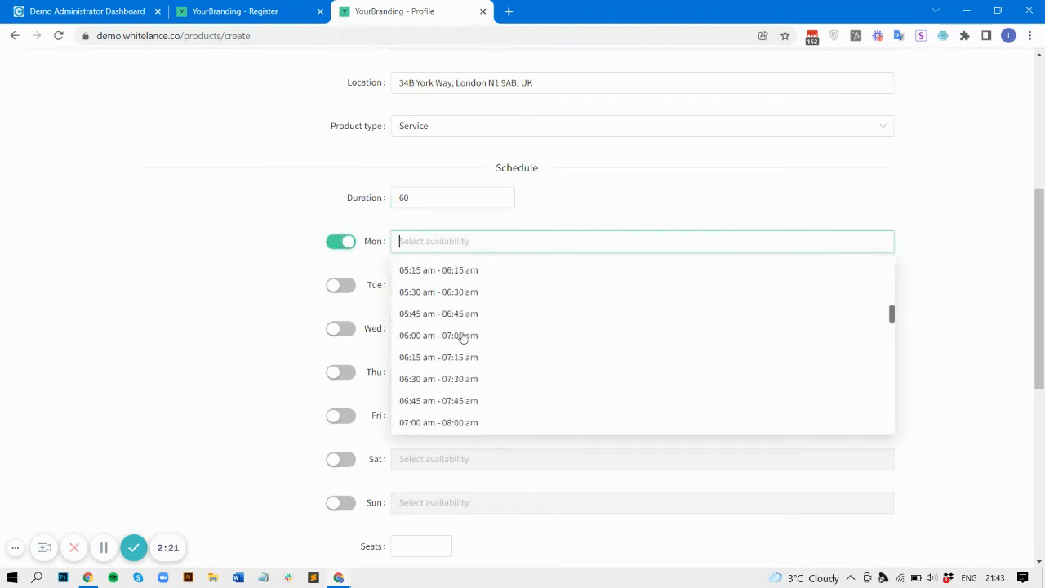
scroll(462, 337, up, 4)
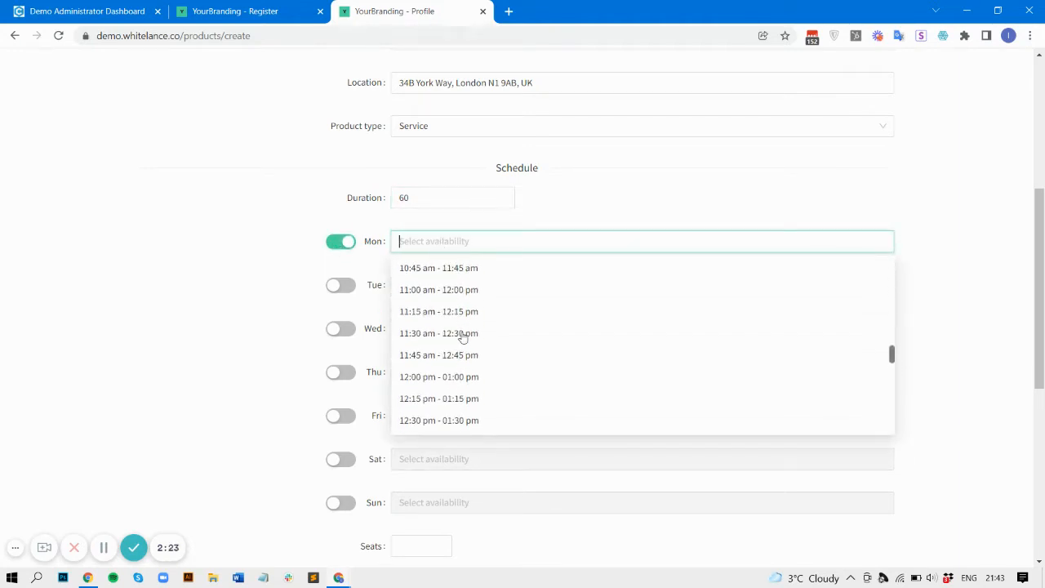
click(439, 299)
click(433, 313)
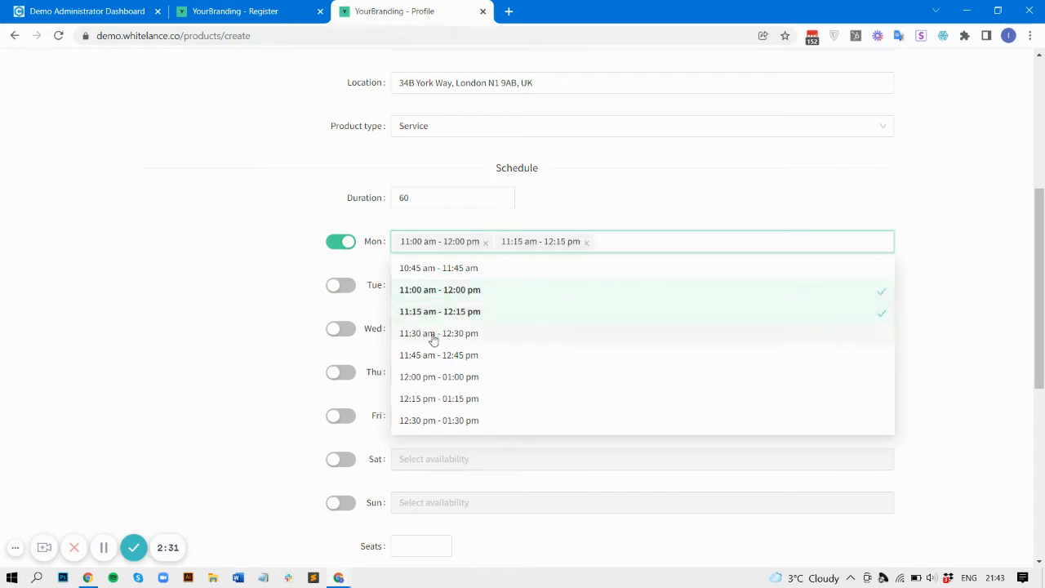
click(433, 337)
click(435, 356)
click(438, 377)
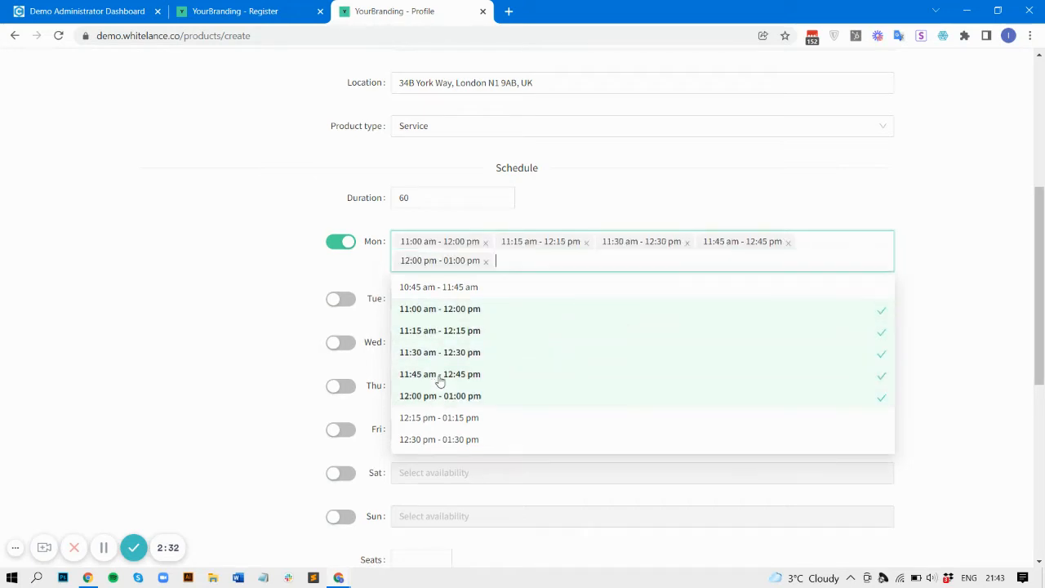
click(322, 361)
Step: Enable Tuesday with the 06:00 pm - 07:00 pm slot
click(341, 299)
click(436, 298)
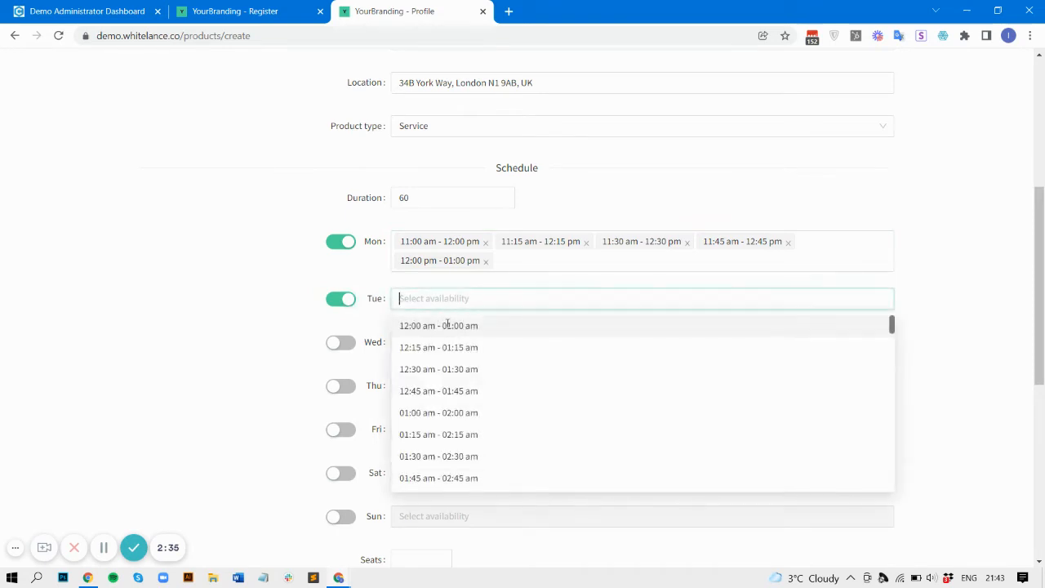
scroll(410, 432, down, 11)
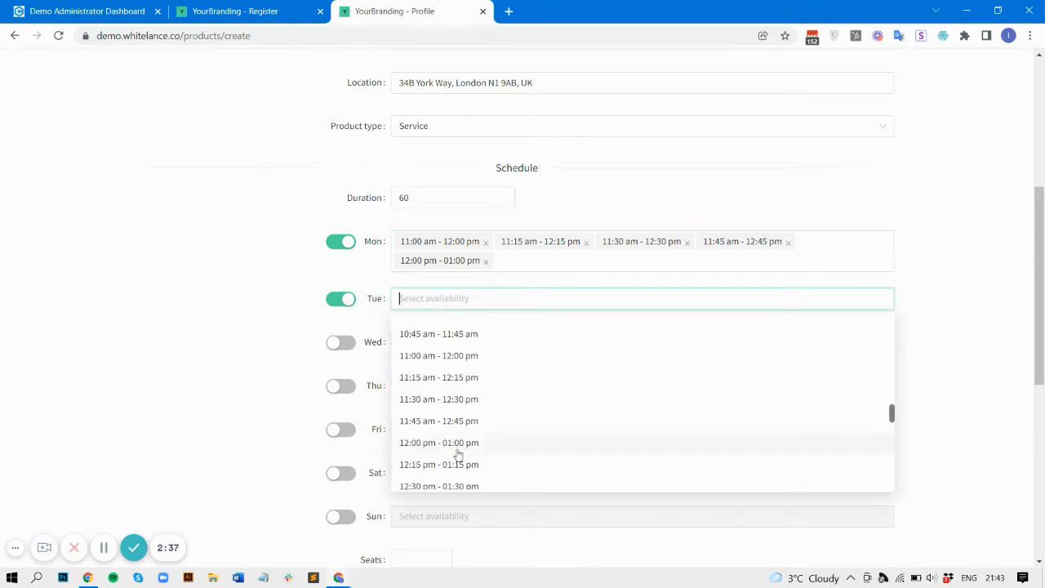
scroll(457, 453, down, 9)
scroll(433, 383, up, 2)
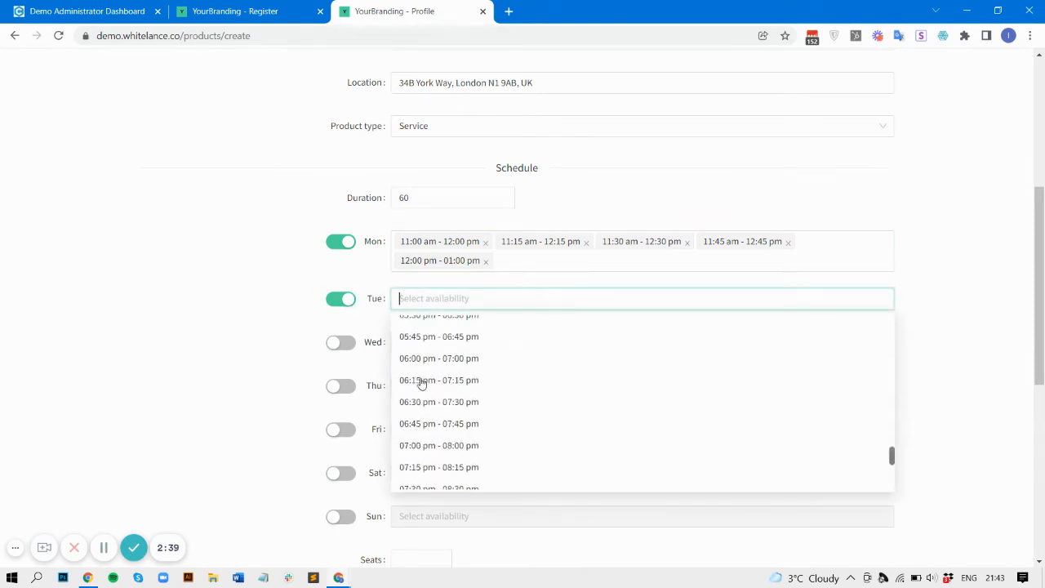
click(420, 363)
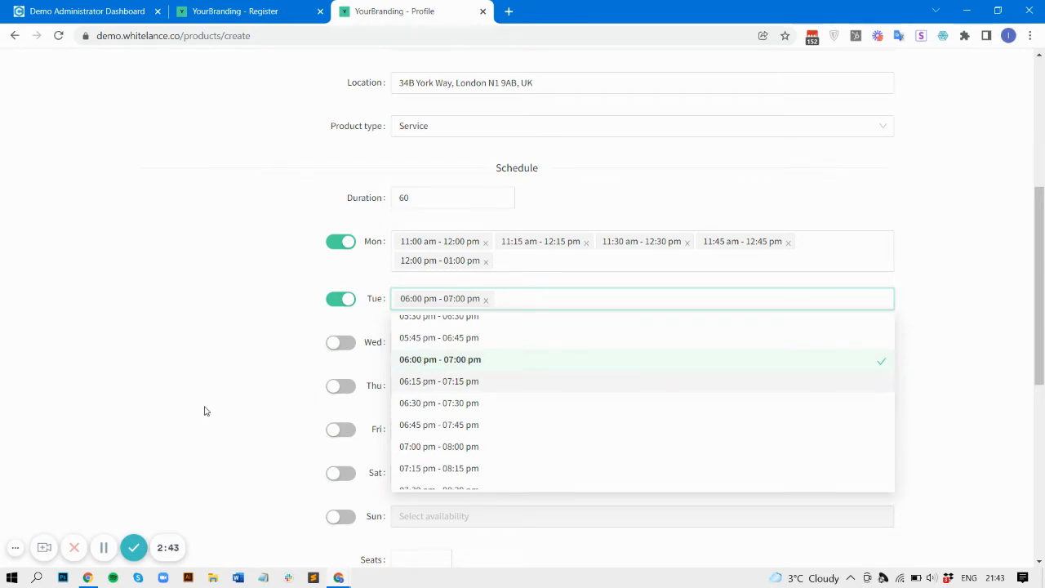
click(226, 393)
scroll(450, 347, down, 3)
click(450, 347)
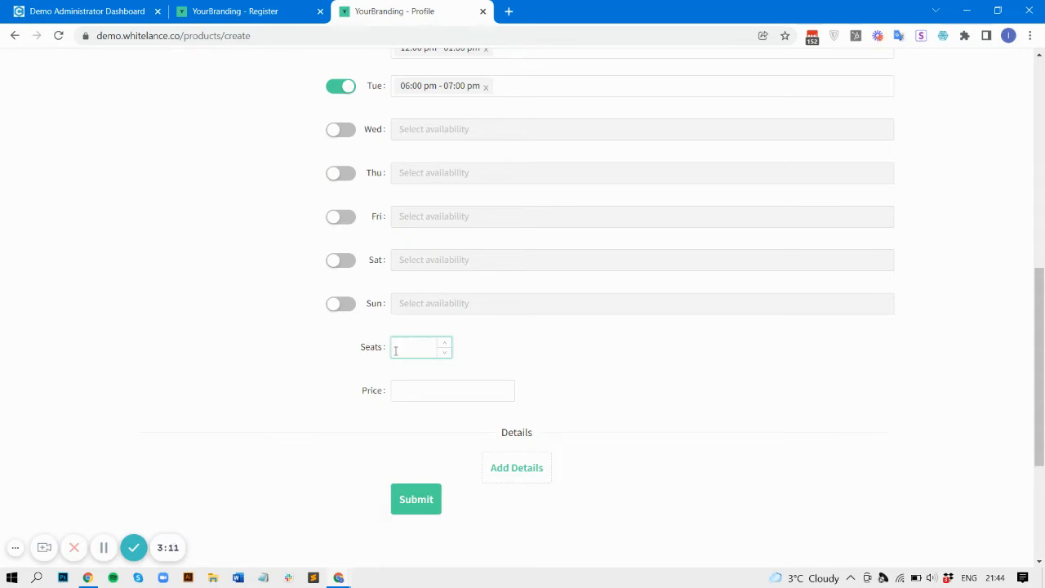
Step: Enter 1 seat and a price of 99 for Legal Advice
text(1)
click(427, 393)
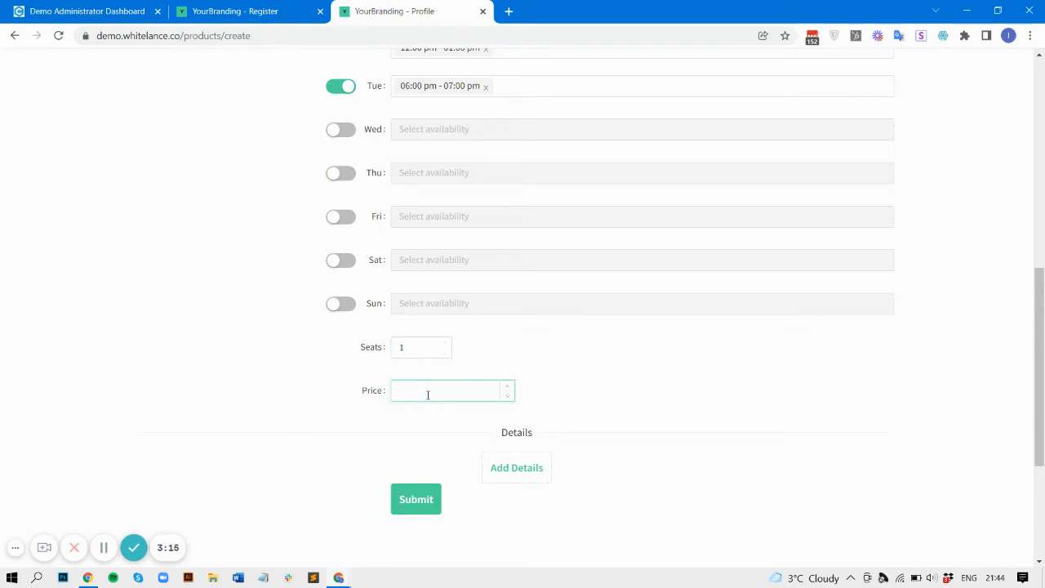
text(99)
click(542, 478)
Step: Add a Product Options detail with Green and Yellow, then submit the Legal Advice listing
click(529, 468)
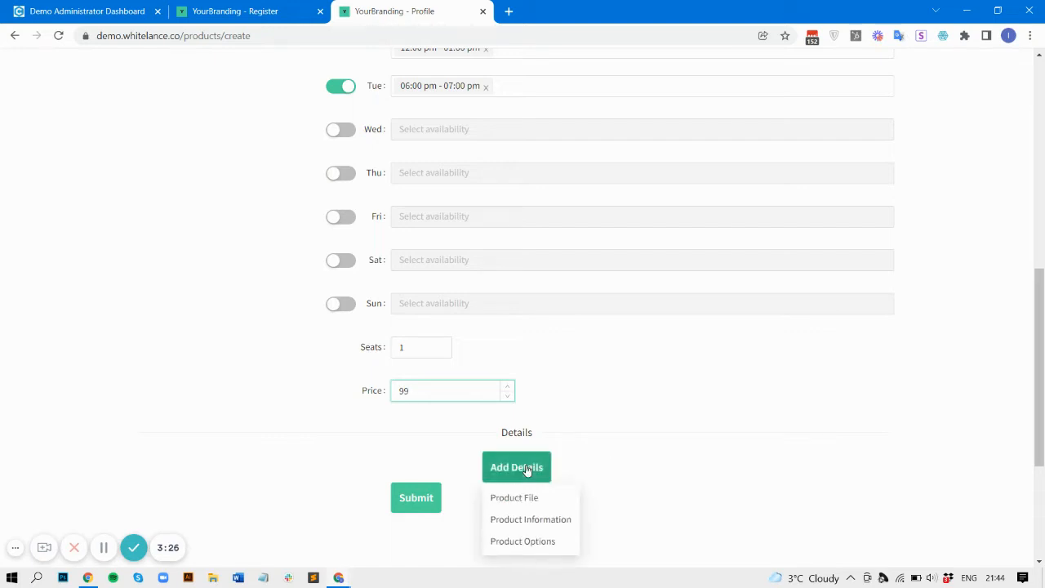
click(517, 541)
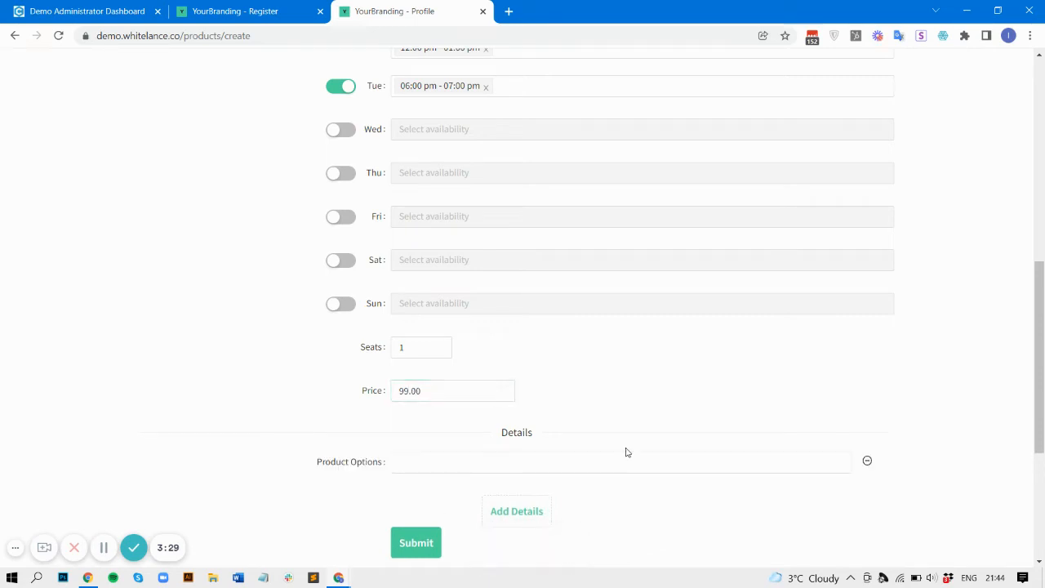
scroll(627, 452, down, 2)
click(420, 306)
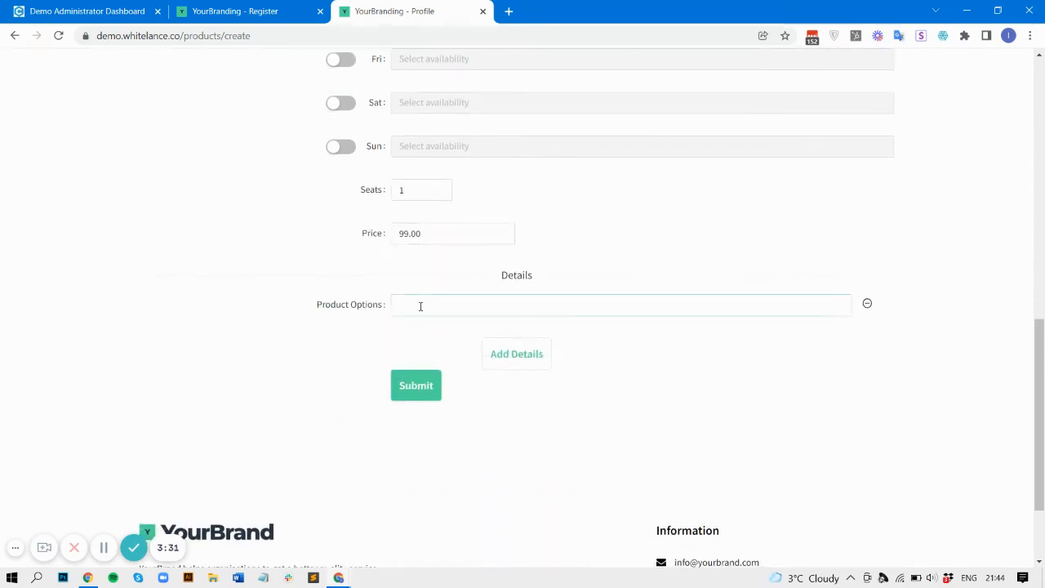
click(420, 306)
click(415, 332)
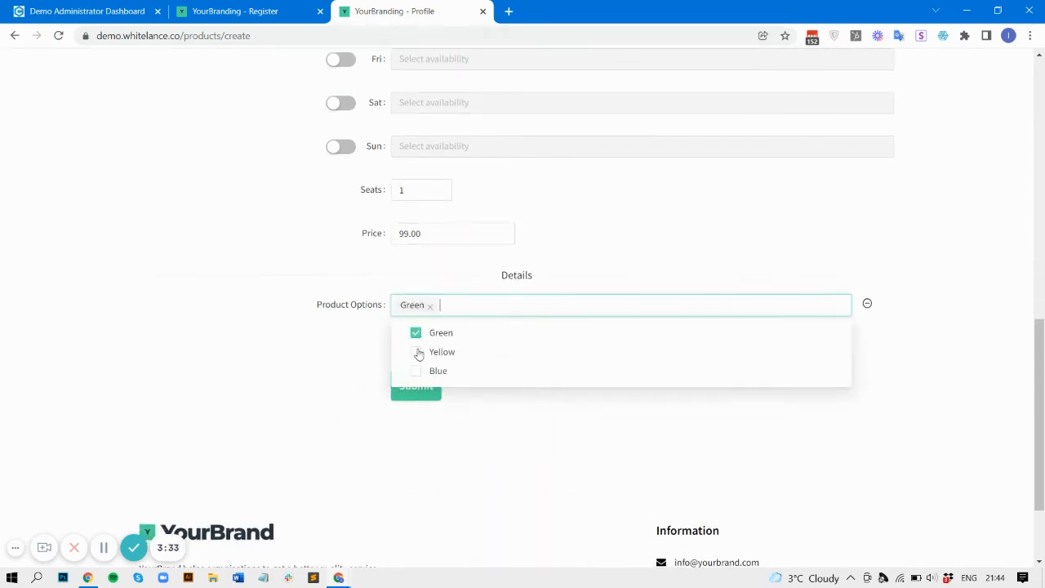
click(416, 353)
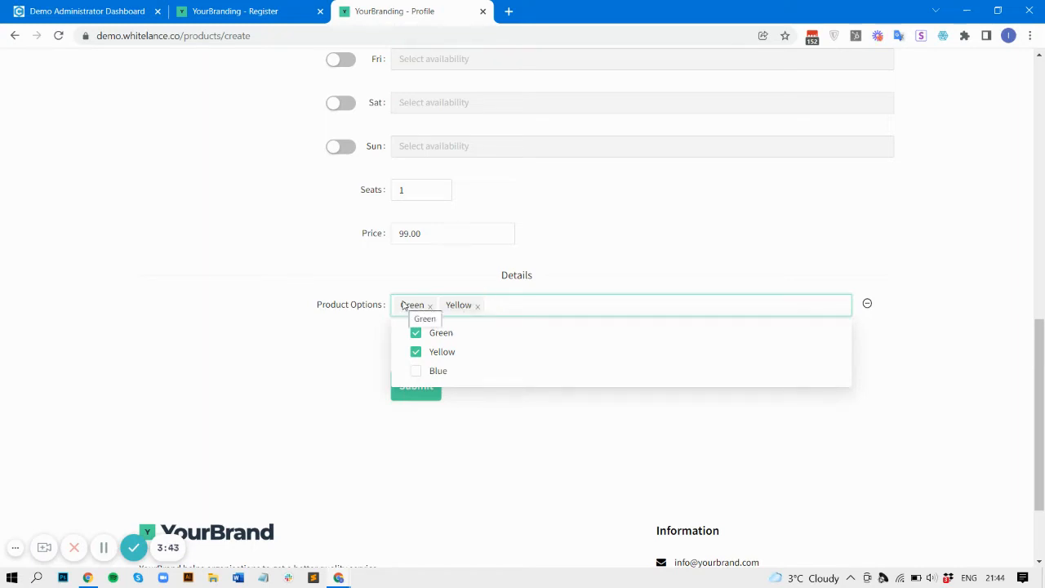
click(340, 374)
click(429, 395)
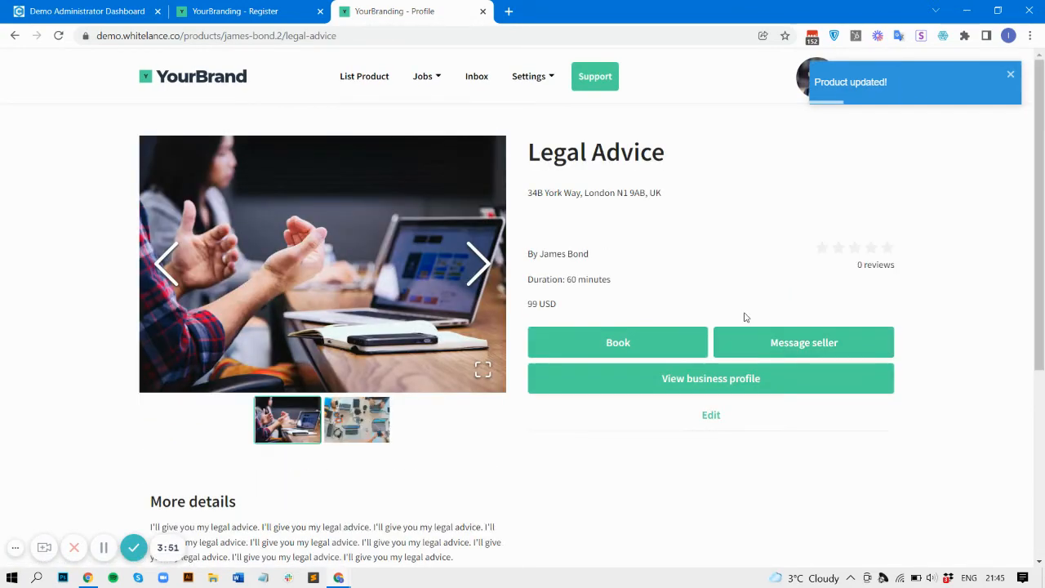
Step: Open the Legal Advice edit form from its product page
scroll(622, 423, down, 3)
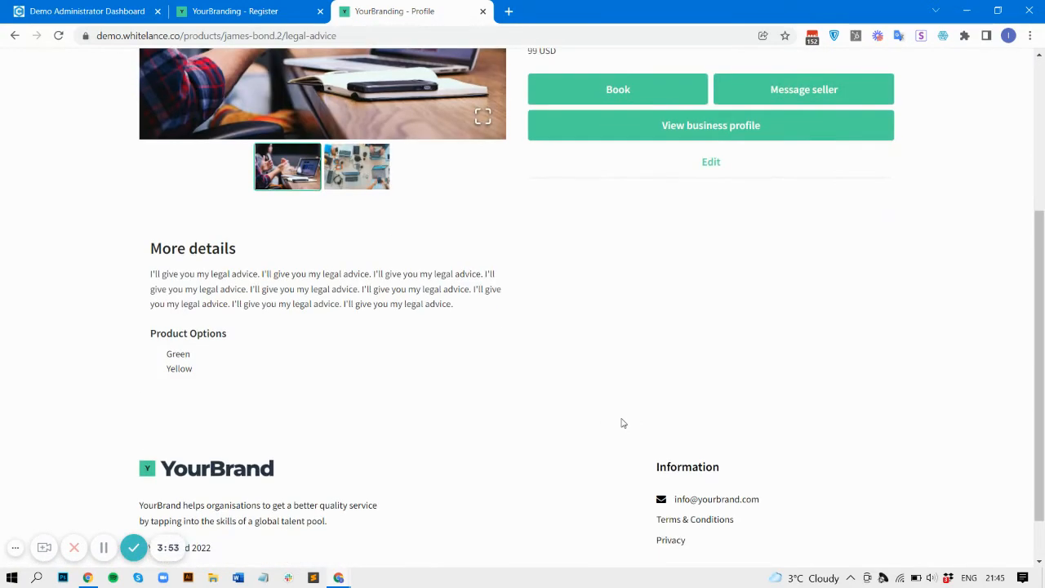
scroll(622, 423, up, 3)
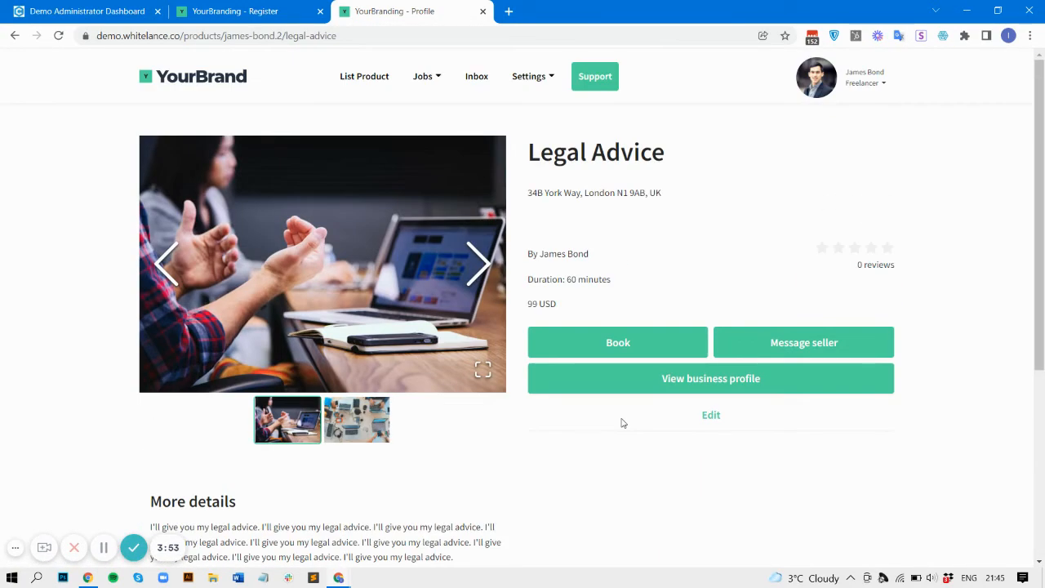
click(714, 417)
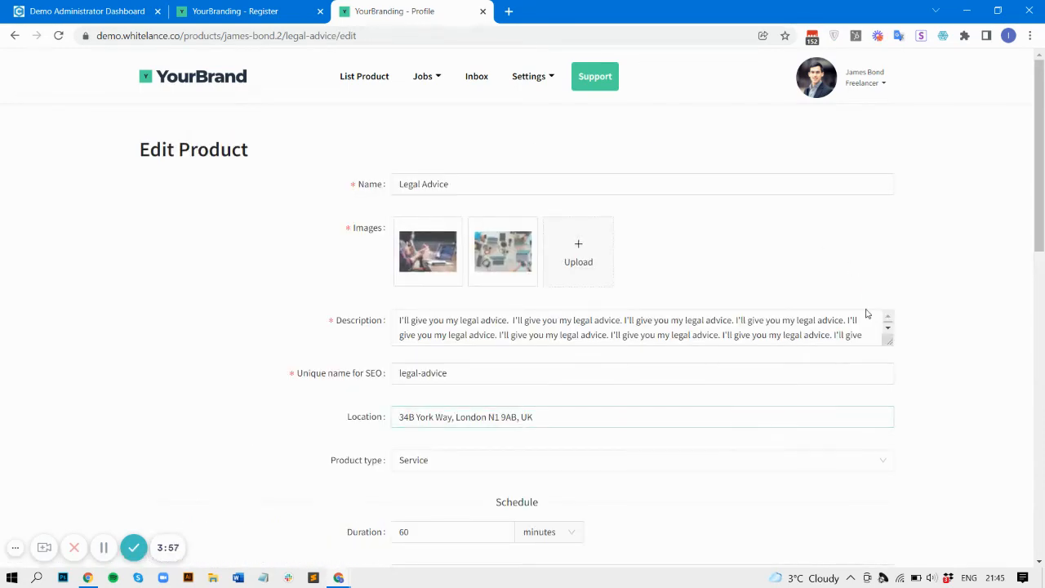
Step: Switch to the incognito window showing the public products listing
scroll(986, 353, down, 2)
scroll(986, 353, down, 8)
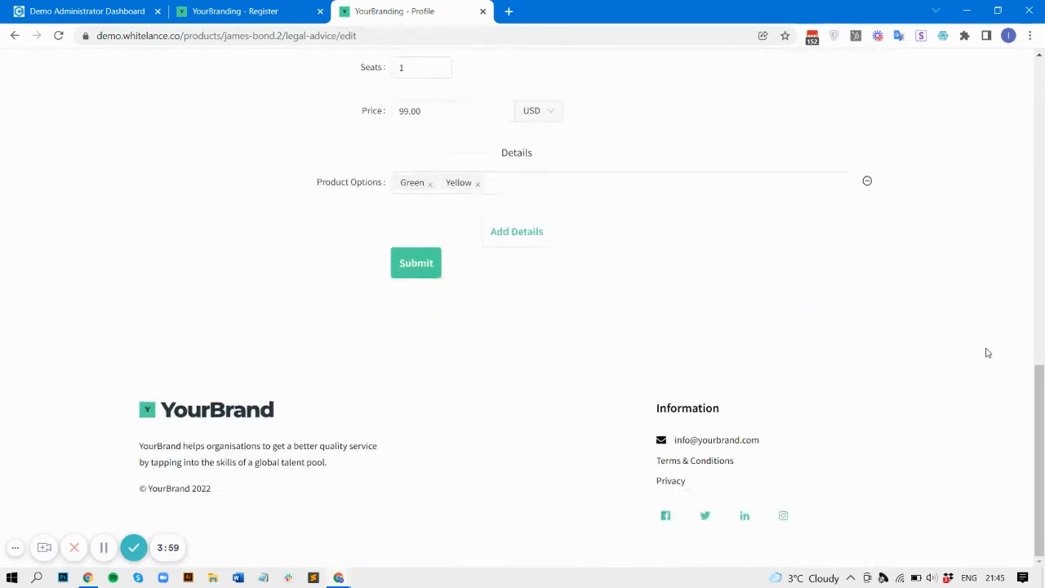
scroll(985, 352, up, 10)
mouse_move(339, 577)
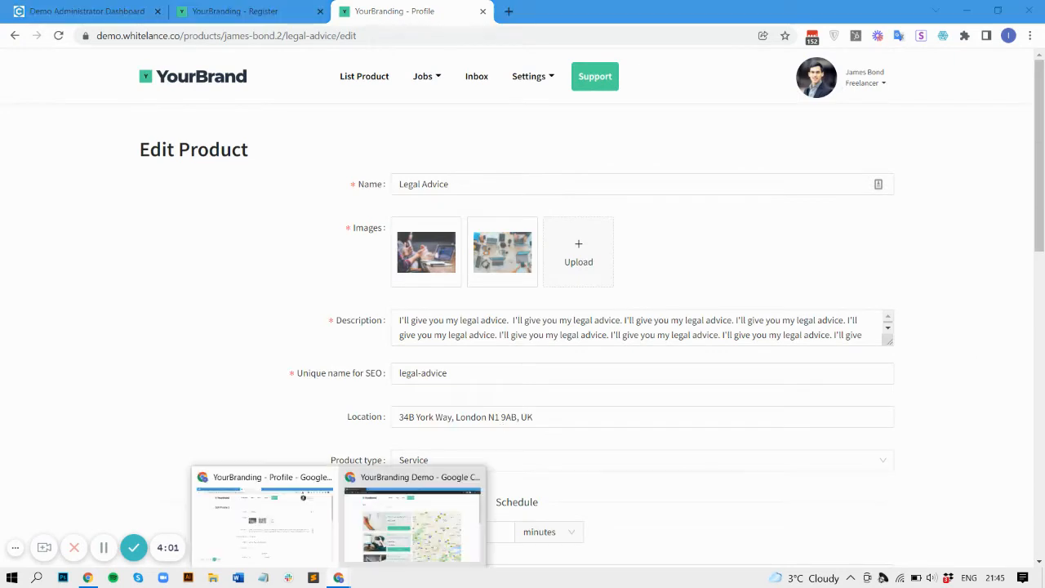
click(395, 535)
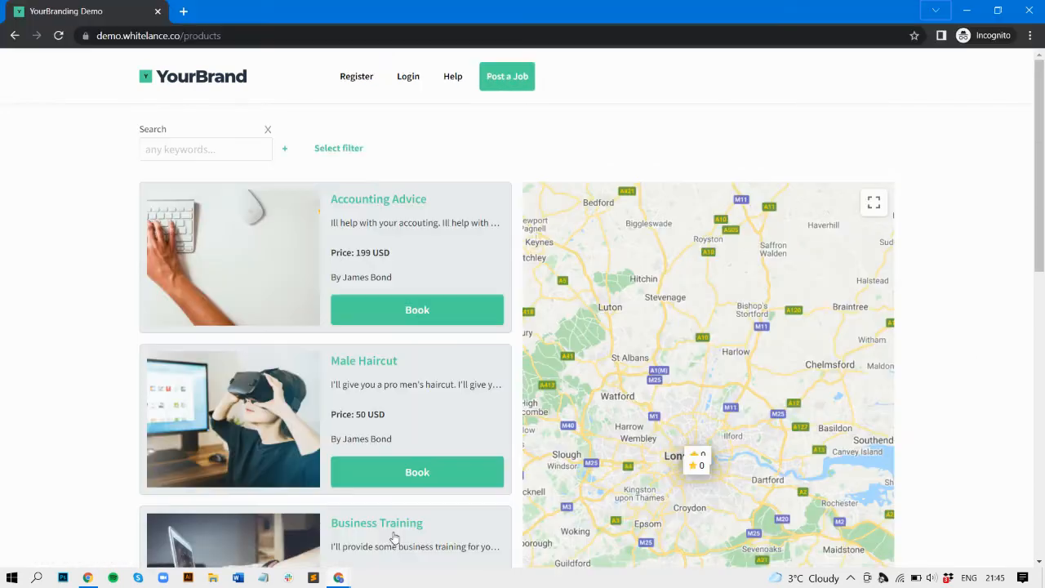
Step: Reload the public products listing and try the Select filter dropdown
click(60, 35)
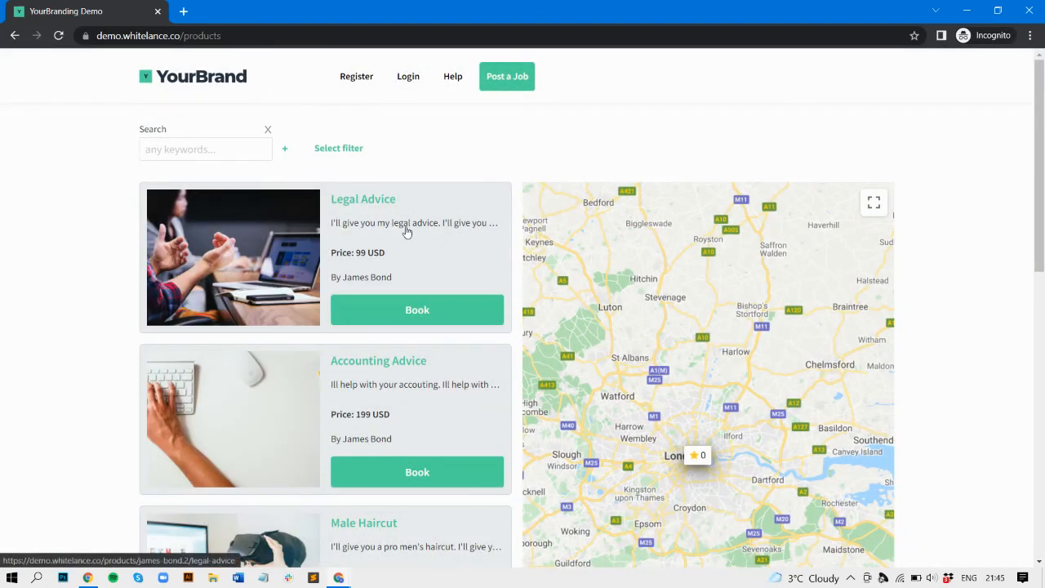
click(224, 140)
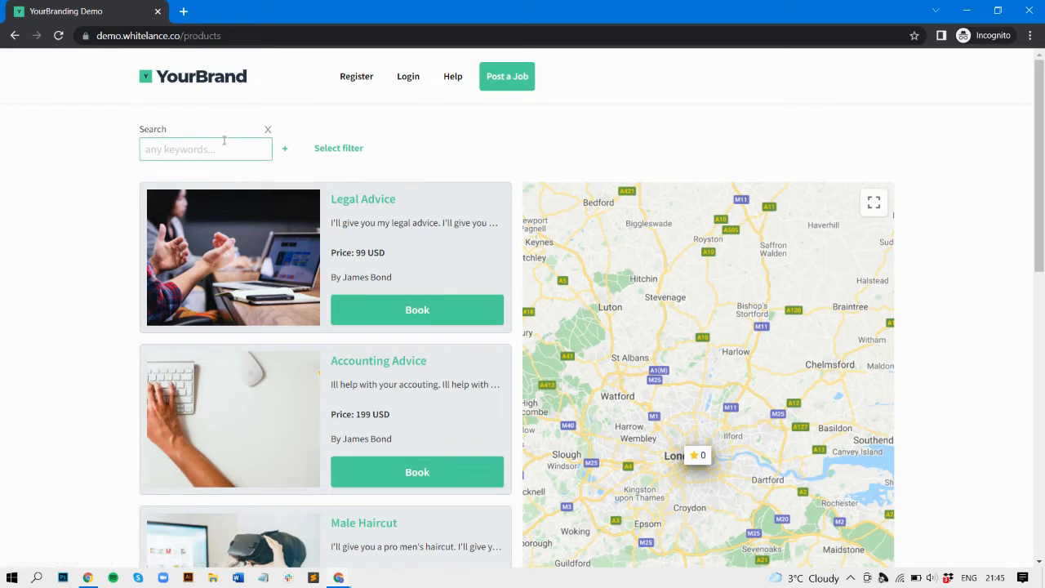
click(327, 152)
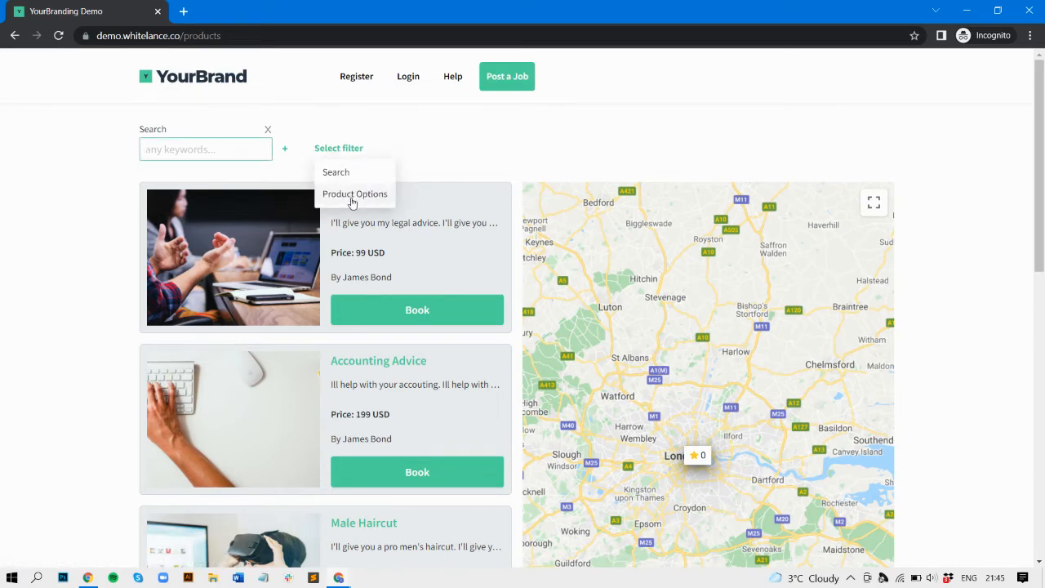
click(357, 148)
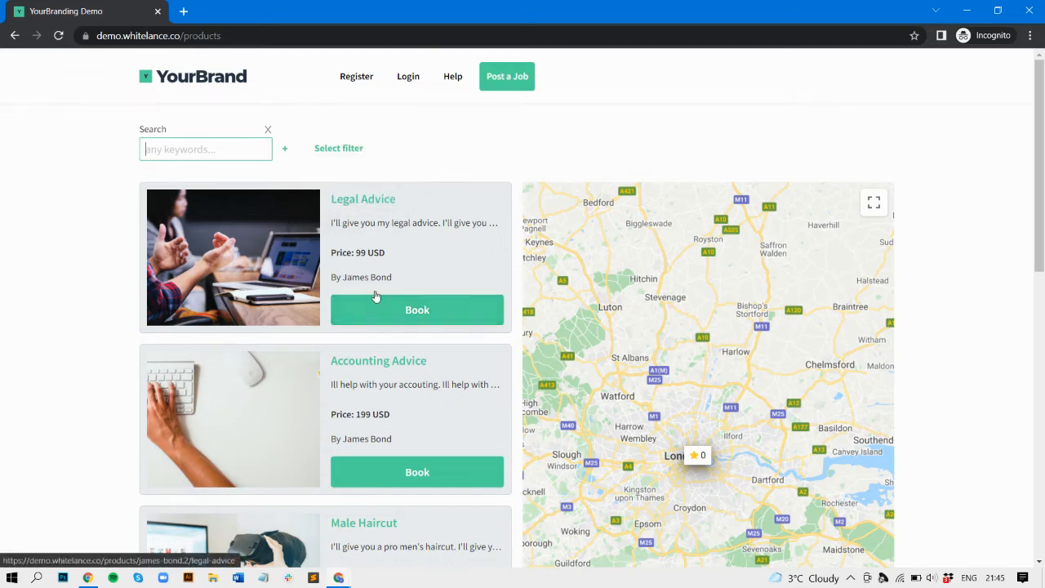
Step: Open the Legal Advice service page and check its Green and Yellow options
click(395, 308)
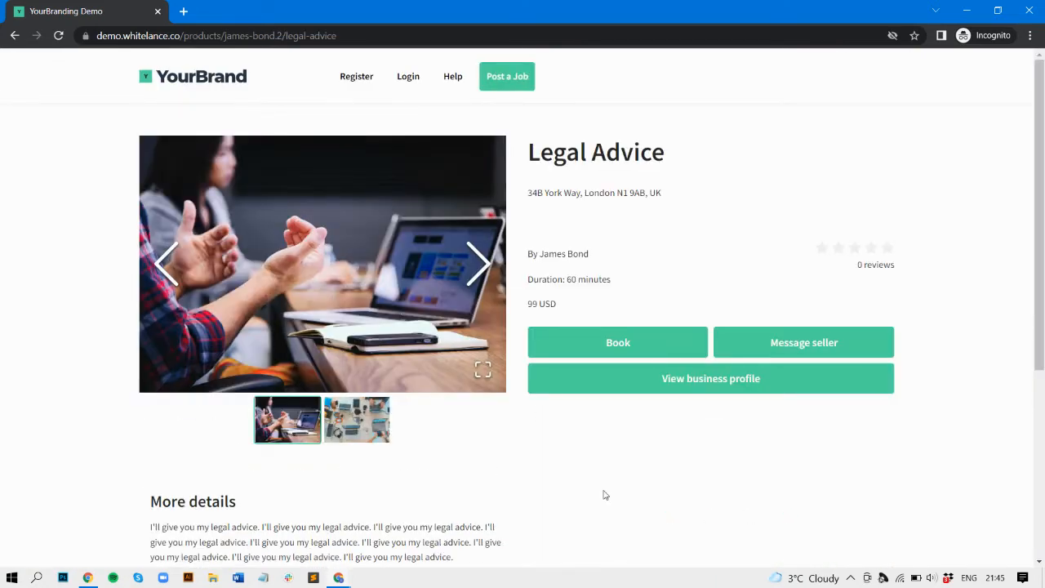
scroll(605, 495, down, 3)
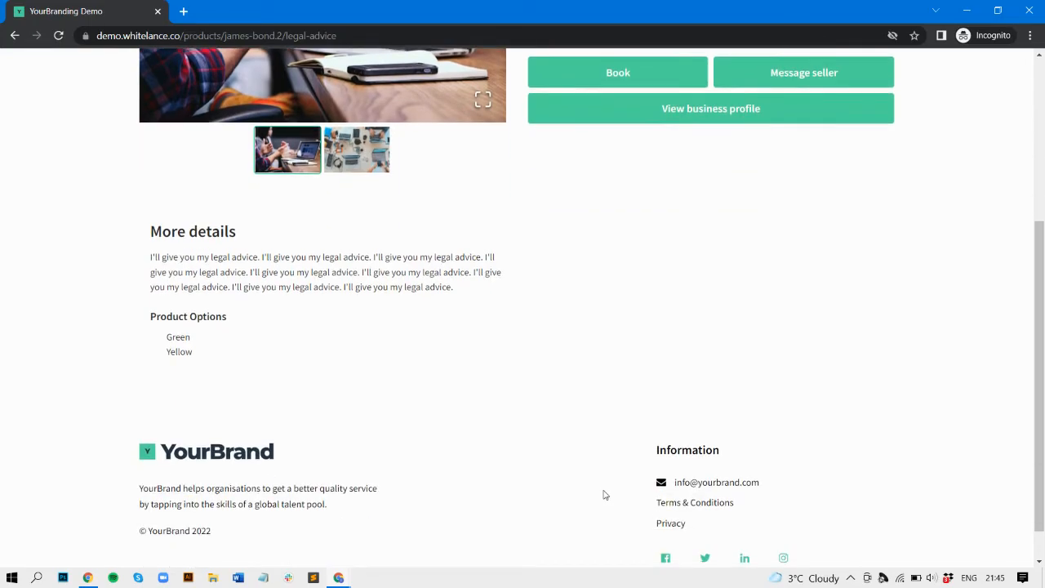
scroll(602, 492, up, 3)
Step: View the service photo full screen, then review the address, duration and price details
click(483, 309)
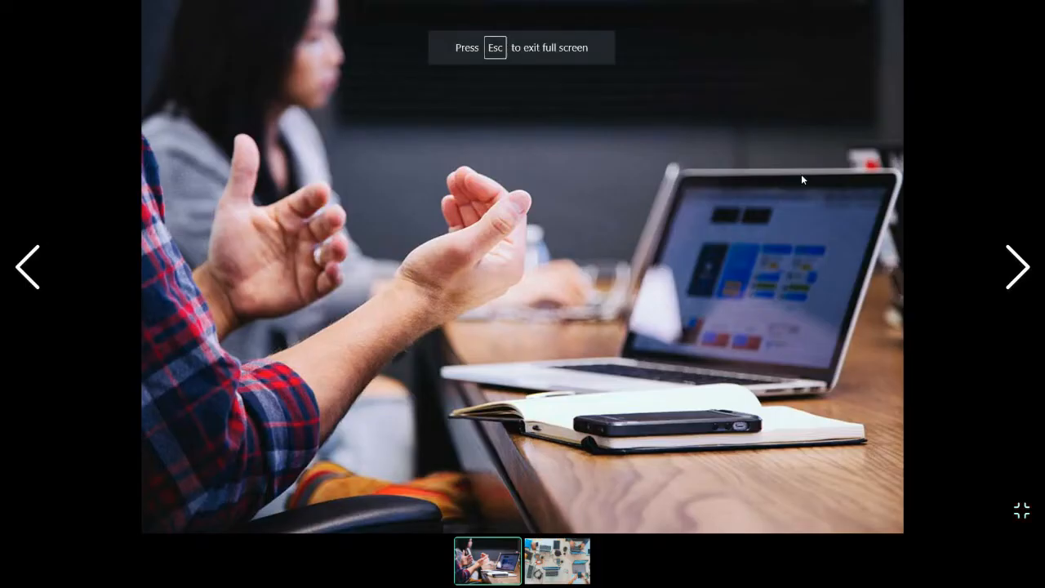
key(Escape)
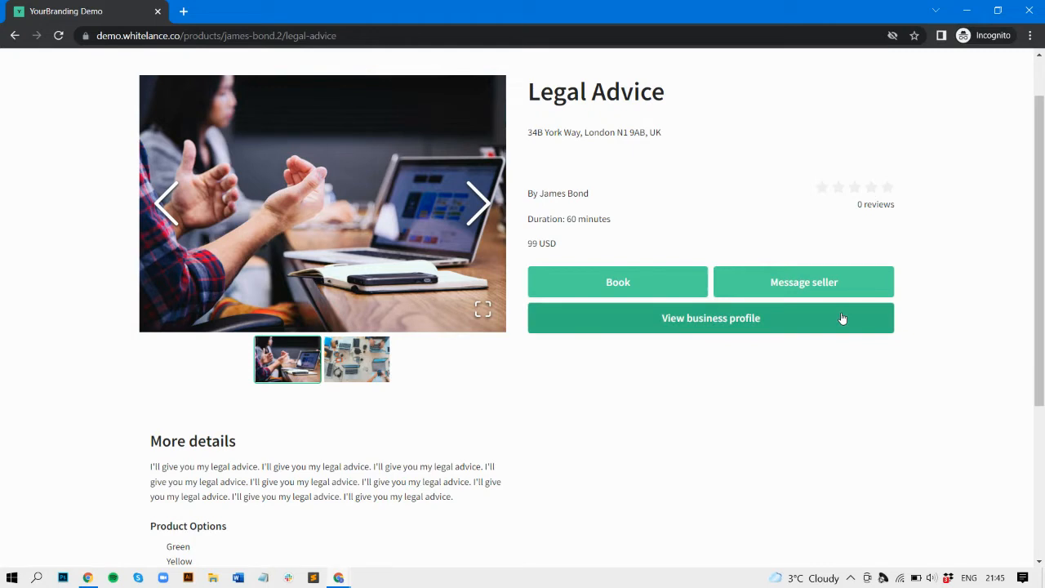
scroll(843, 318, up, 1)
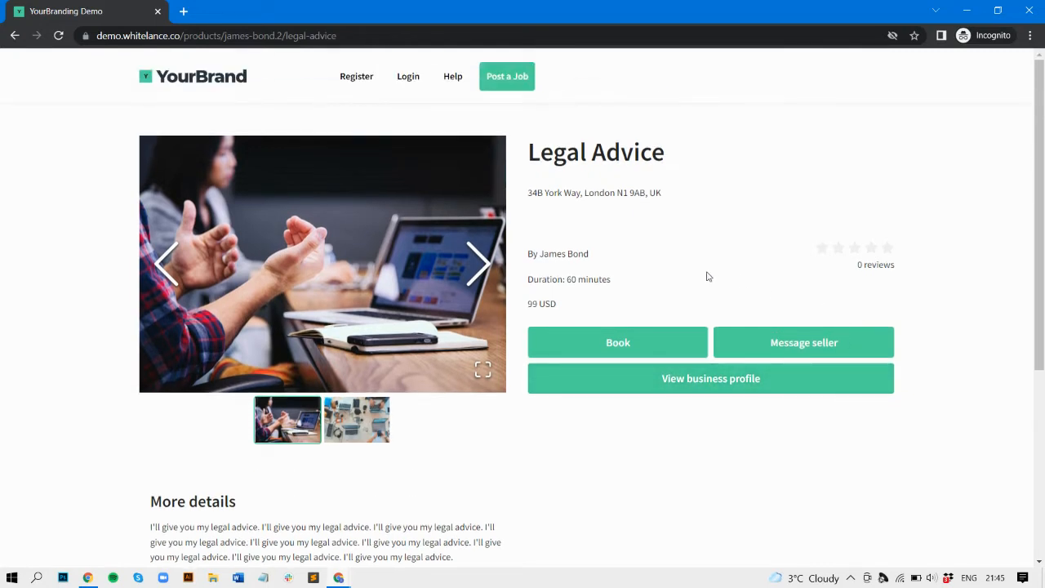
drag(549, 308, 538, 207)
click(538, 197)
Step: Look over the seller's business profile and close it
click(703, 374)
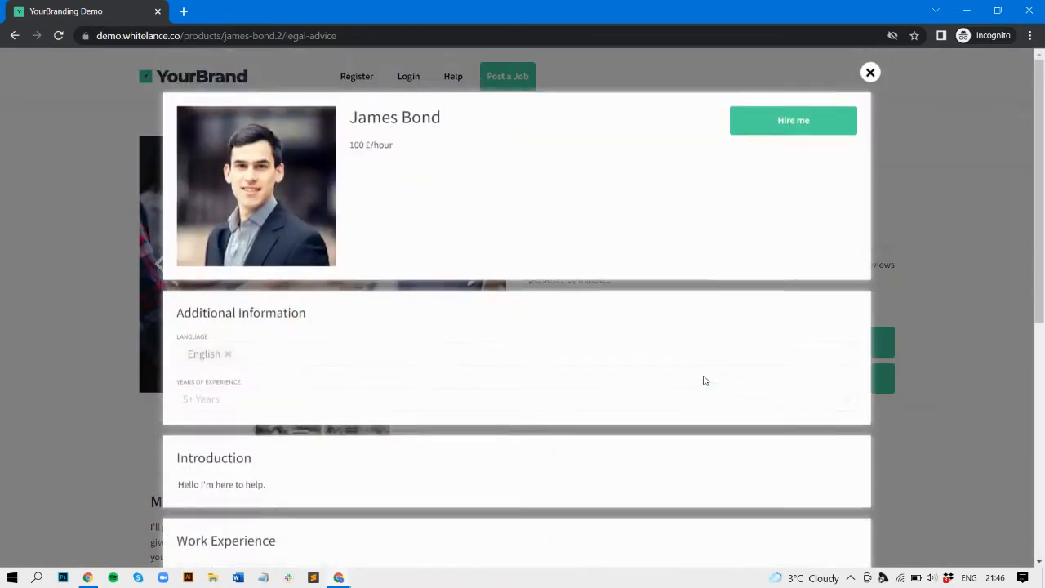
scroll(619, 353, down, 5)
scroll(618, 356, up, 5)
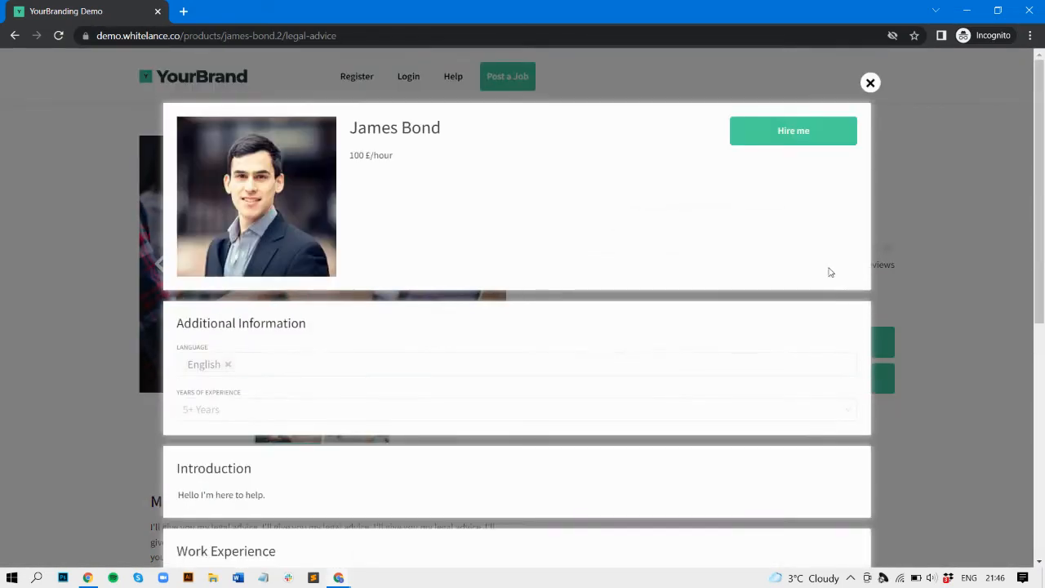
click(912, 307)
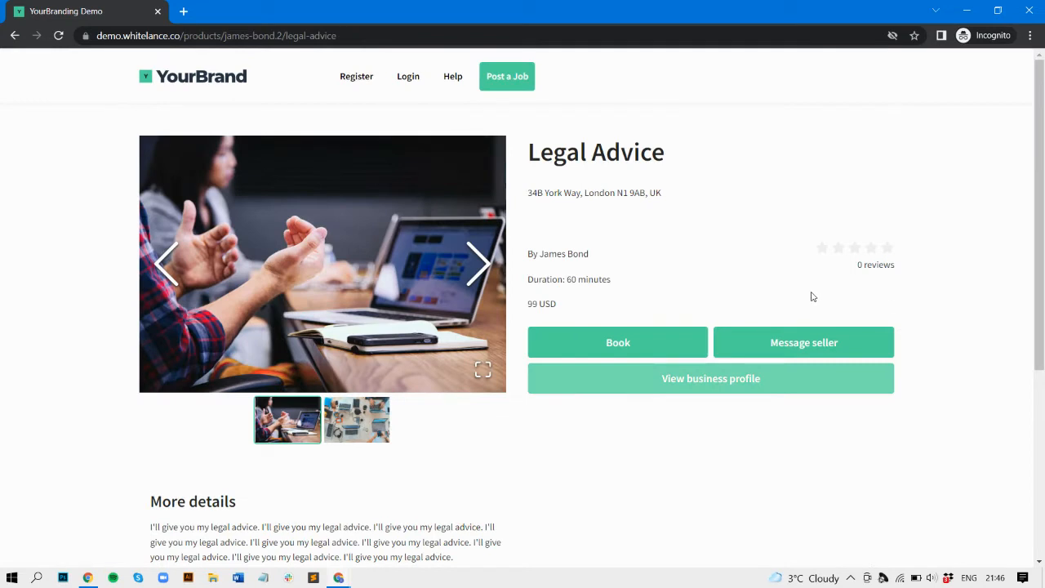
Step: Book Legal Advice to reach the sign-in page
click(683, 341)
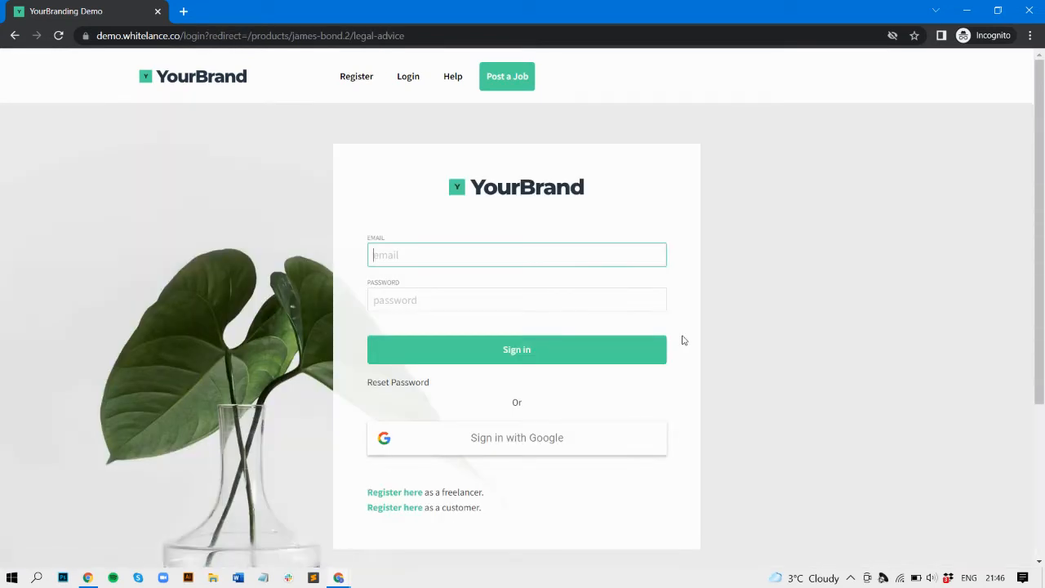
scroll(683, 341, down, 1)
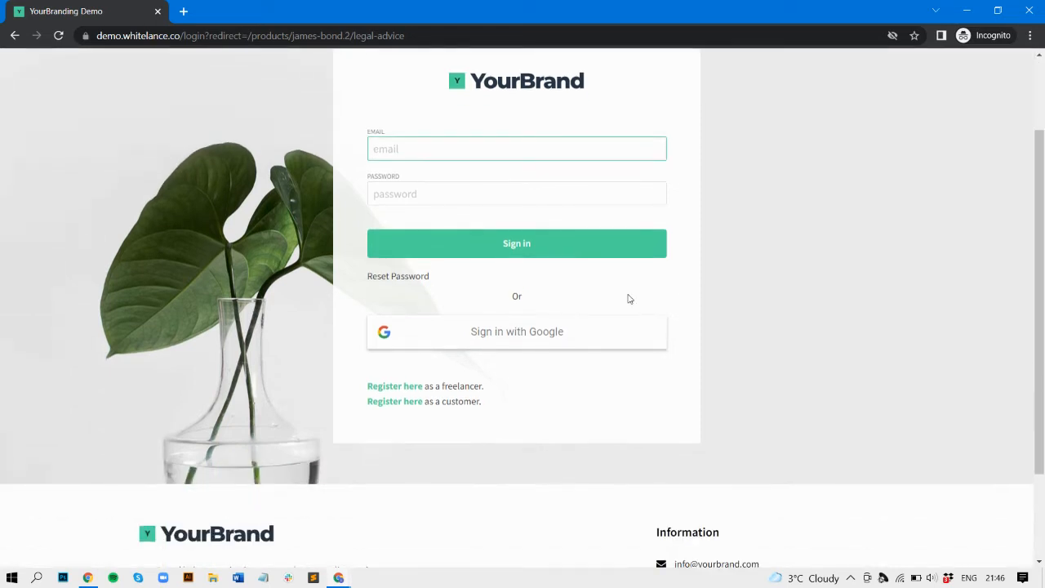
scroll(627, 296, up, 1)
Step: Open customer registration and enter the first name, last name and company 'Inc'
click(394, 508)
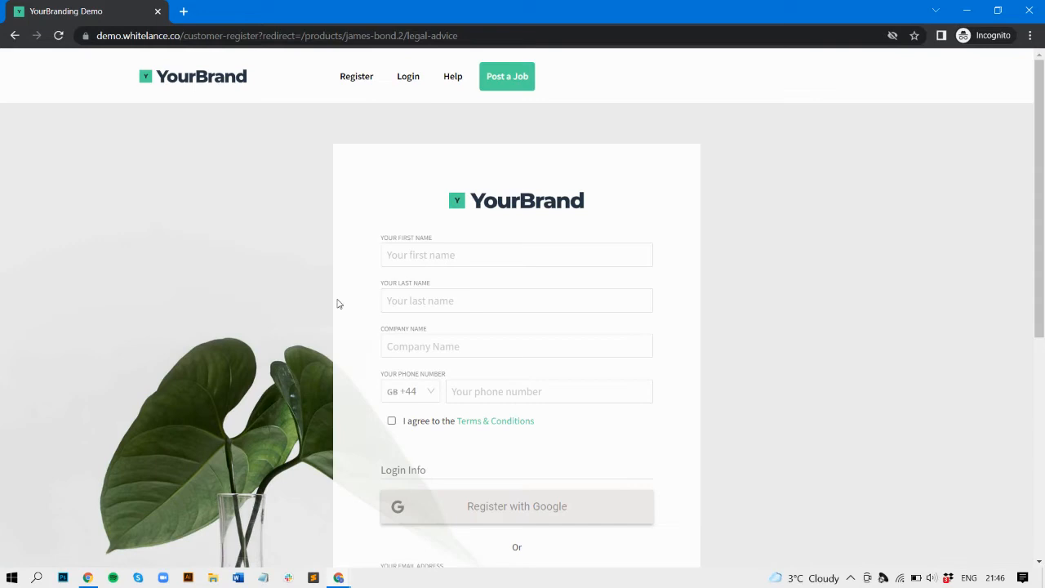
click(451, 256)
text(Joe)
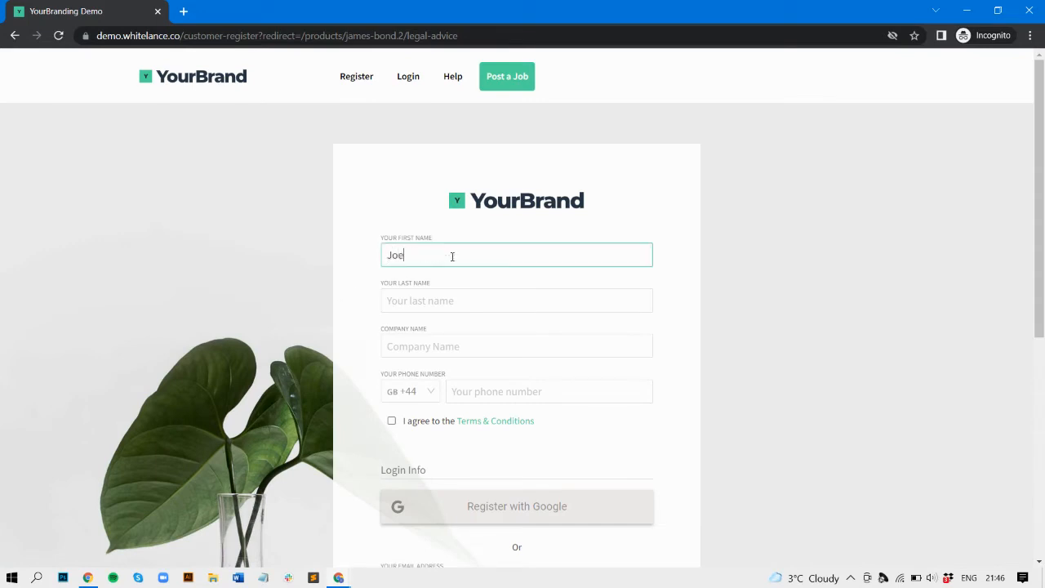
key(Tab)
text(Blogs)
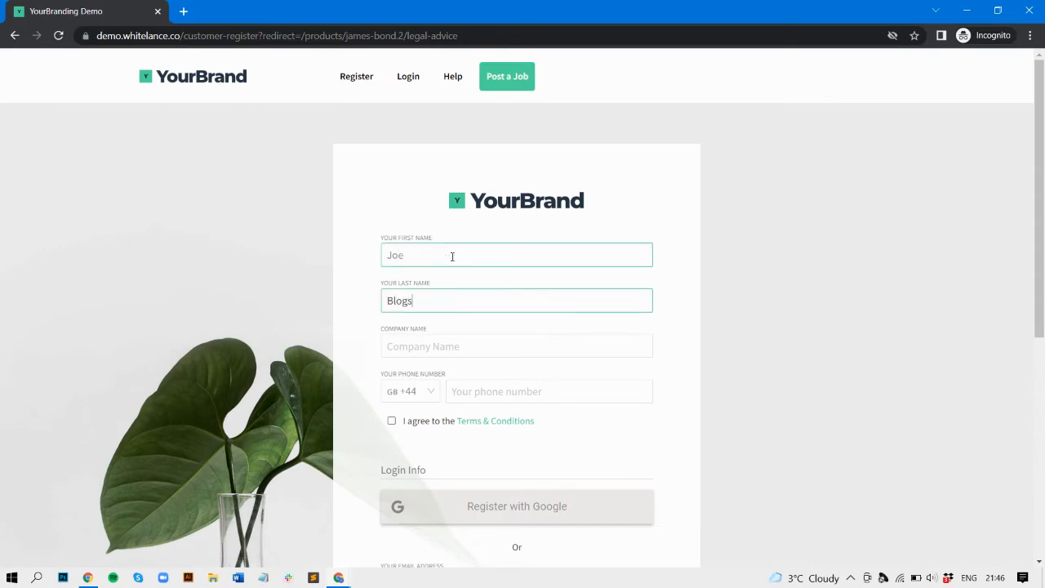
click(438, 342)
text(Inc)
Step: Enter the phone number and accept the Terms & Conditions
scroll(439, 347, down, 1)
click(462, 320)
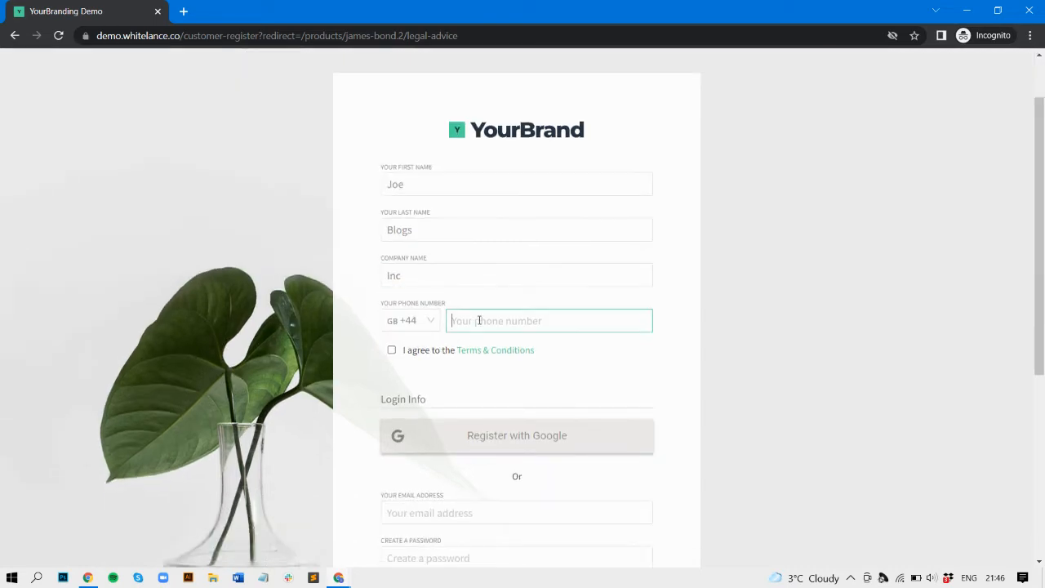
text(123456789)
click(391, 350)
Step: Enter the customer's email address and account password
scroll(391, 349, down, 3)
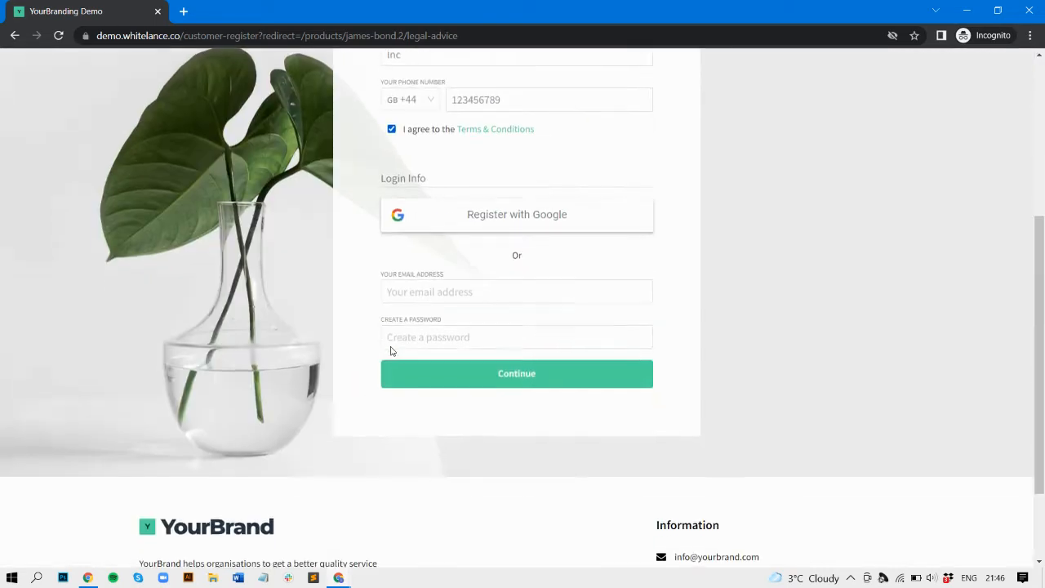
click(426, 290)
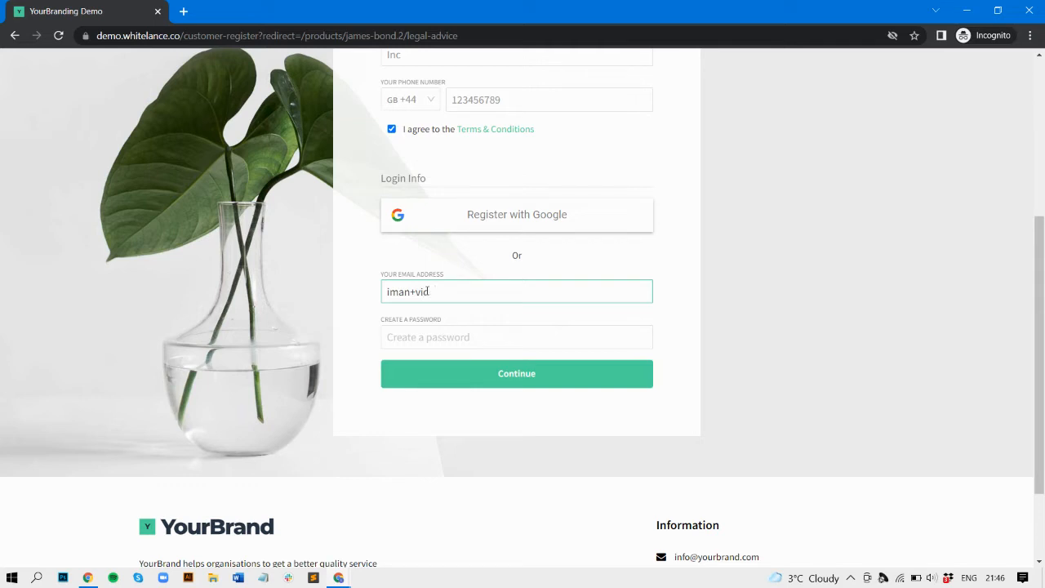
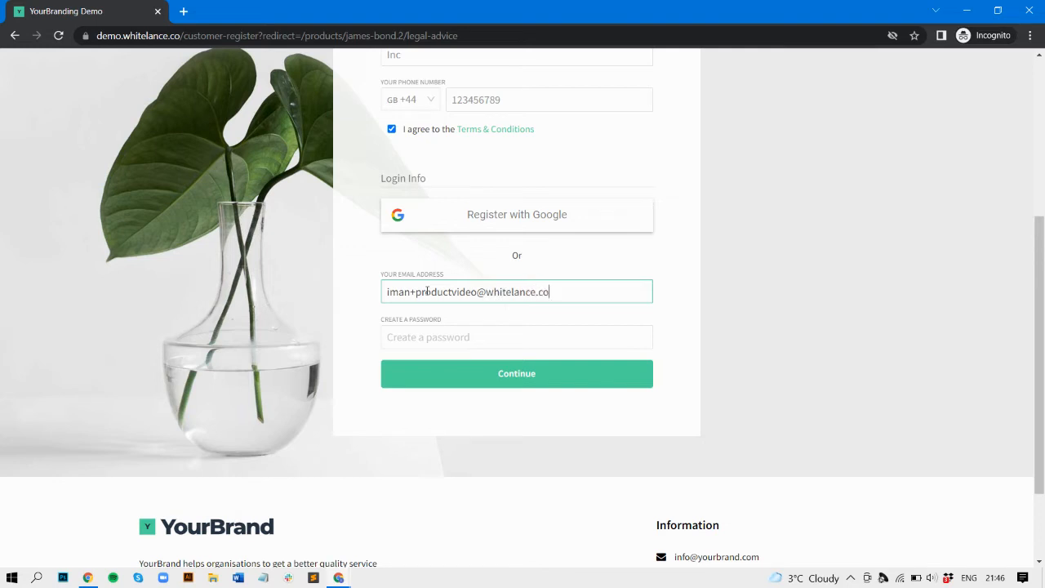
key(Tab)
text(•••••)
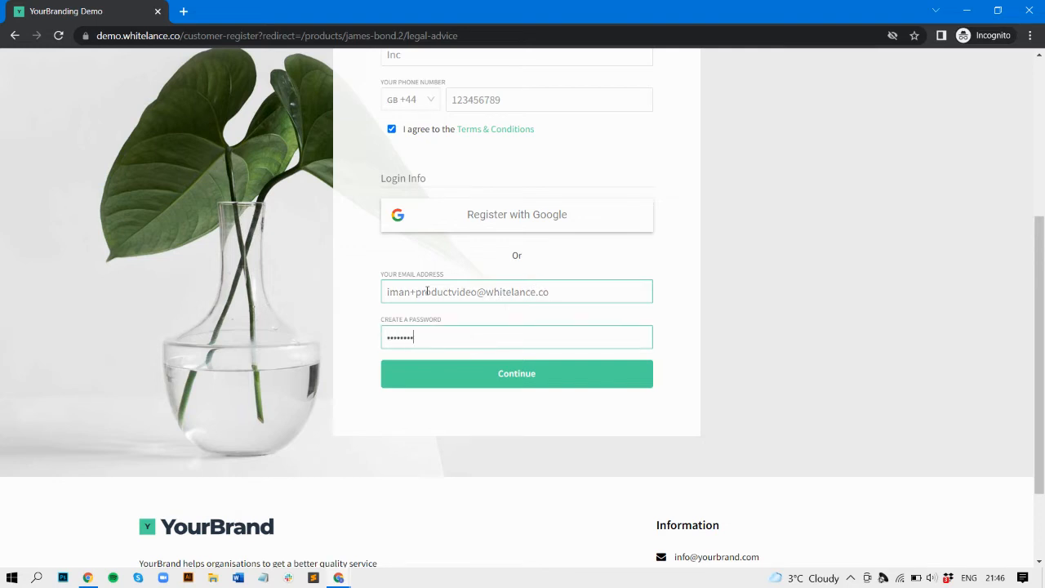
Step: Submit the customer registration and return signed in to the Legal Advice page
click(436, 369)
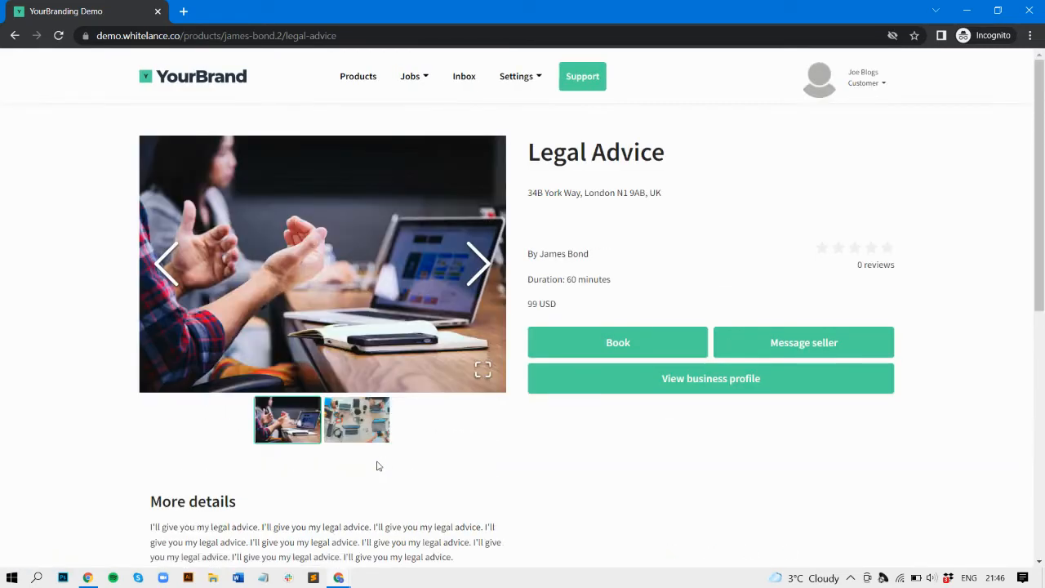
Step: Book Legal Advice for 17-01-2022 Mon in the 11:00 - 12:00 slot
click(592, 342)
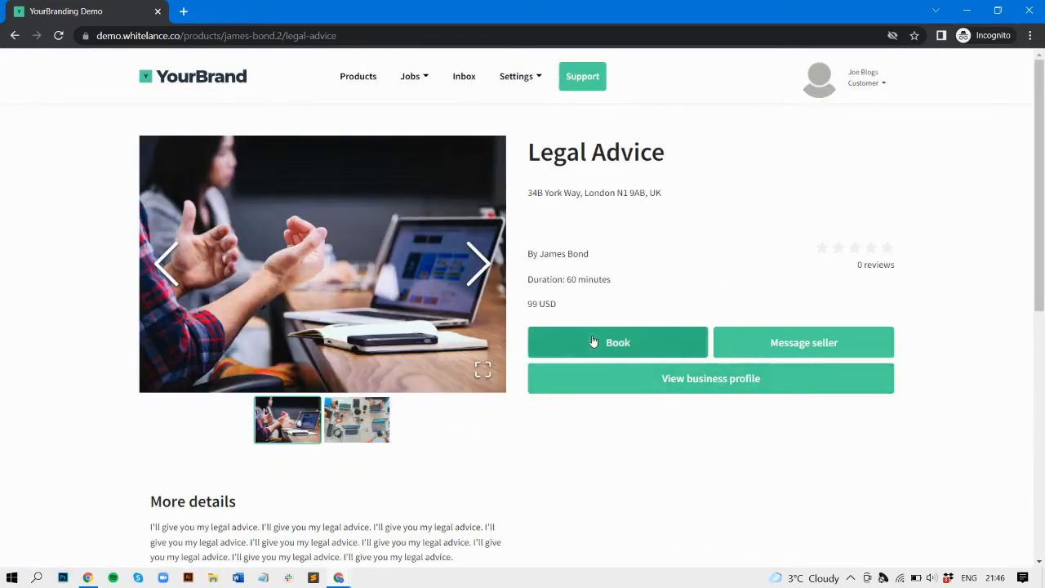
click(480, 180)
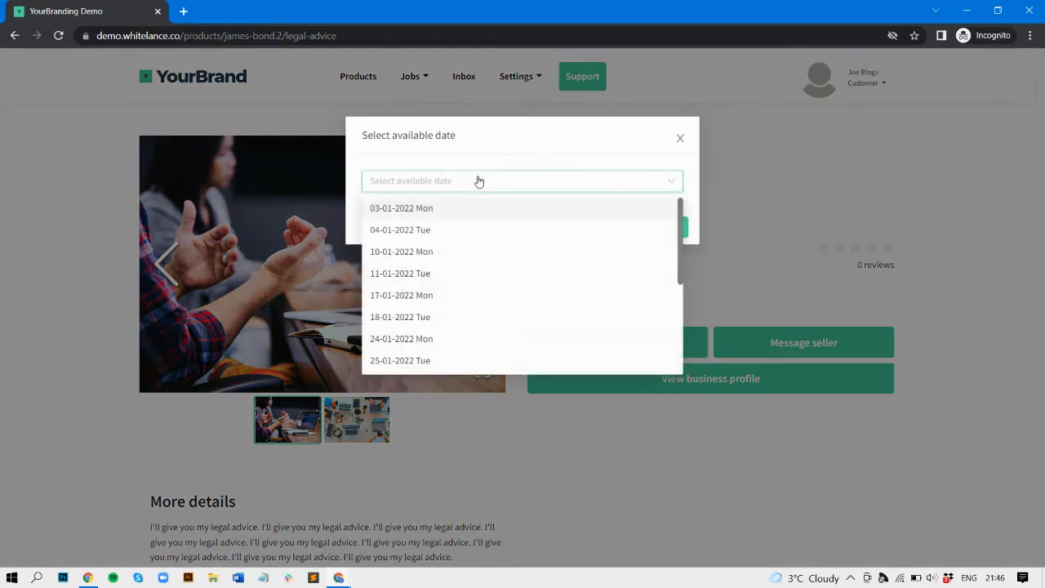
scroll(479, 340, down, 1)
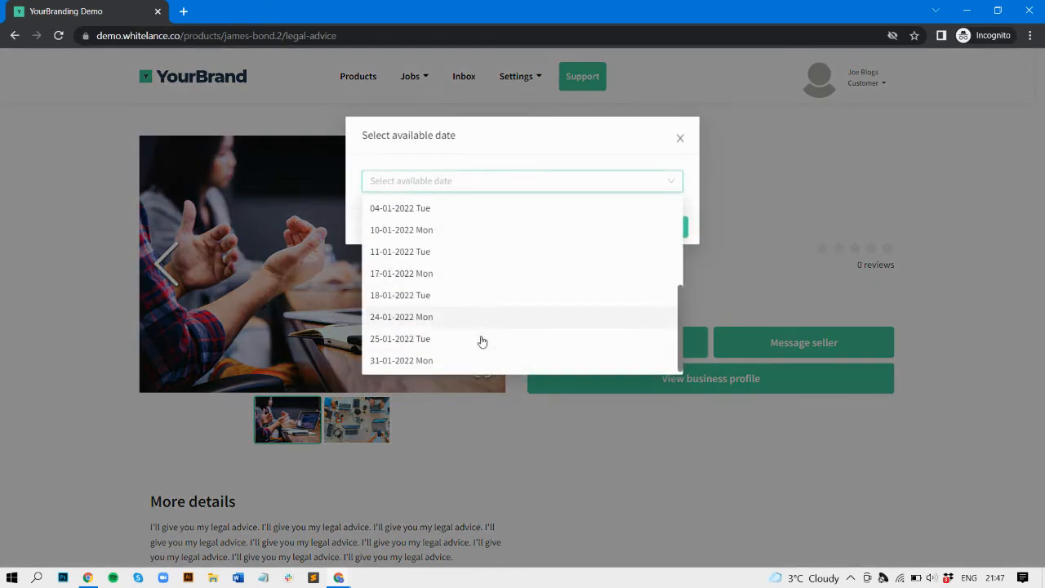
click(385, 278)
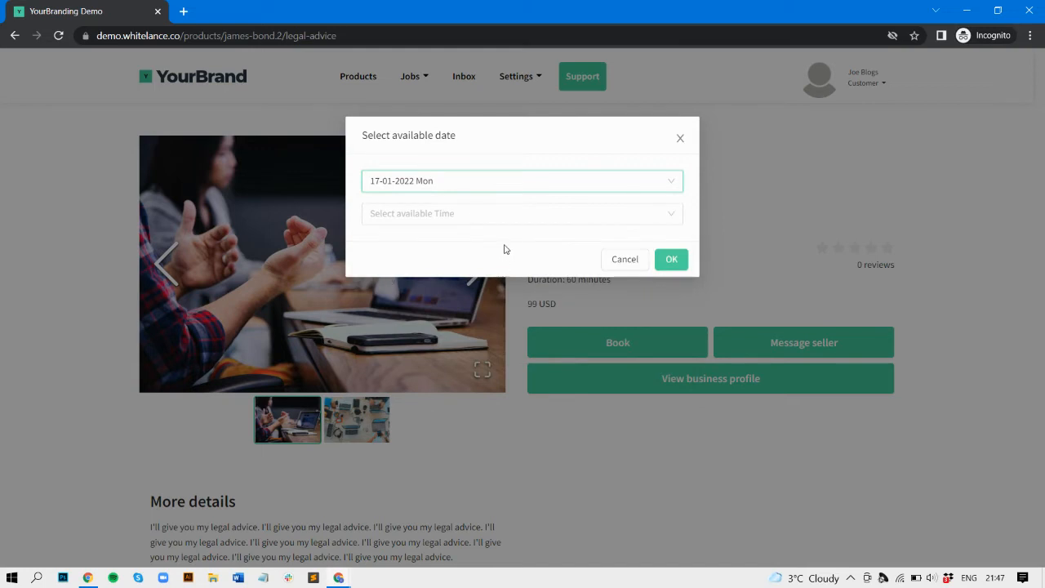
click(513, 213)
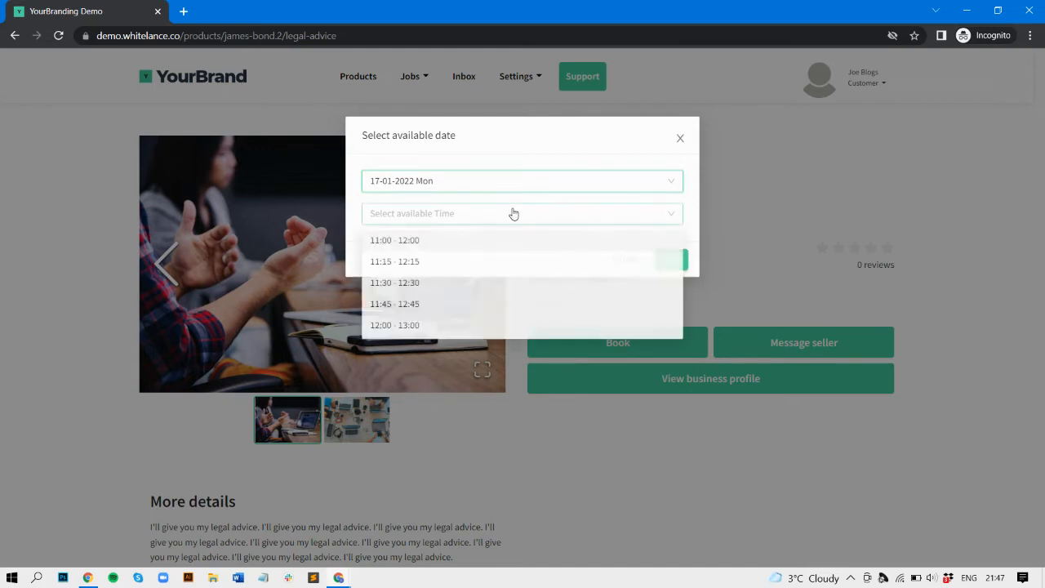
click(444, 245)
click(674, 260)
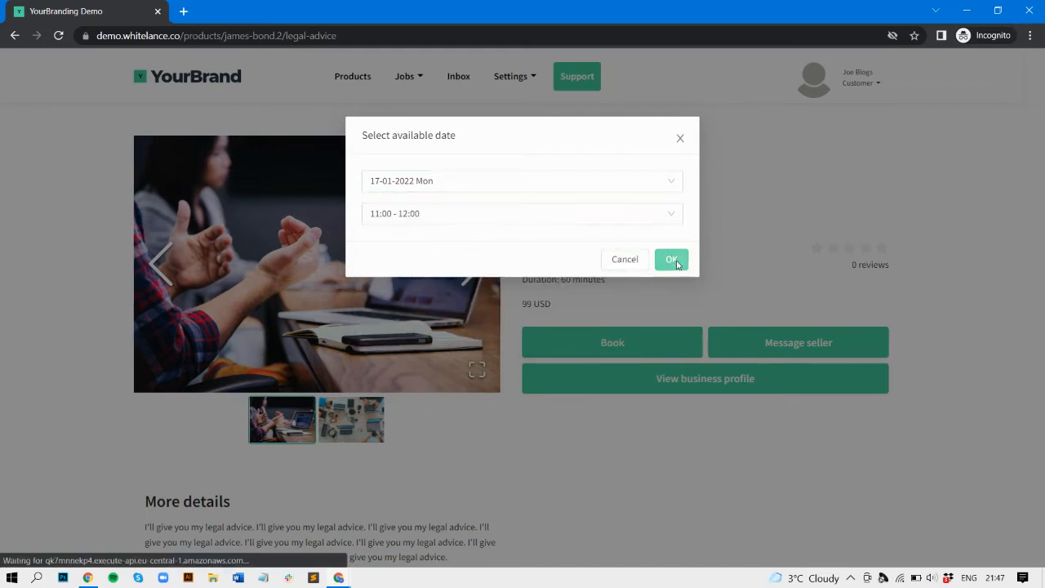
Step: Fill in the card holder's name and billing address lines on the payment form
click(472, 147)
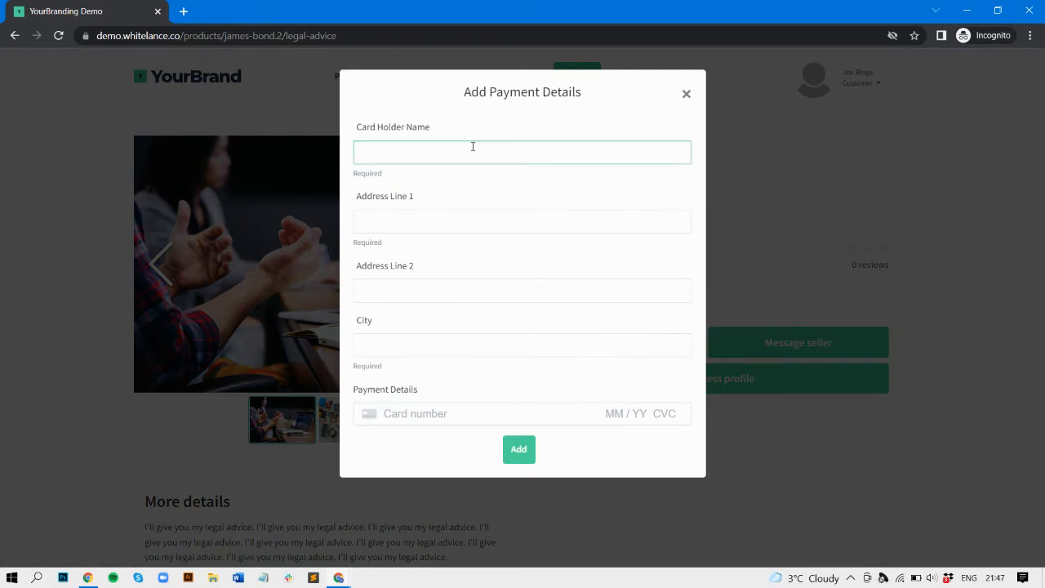
text(Joe Blogs)
key(Tab)
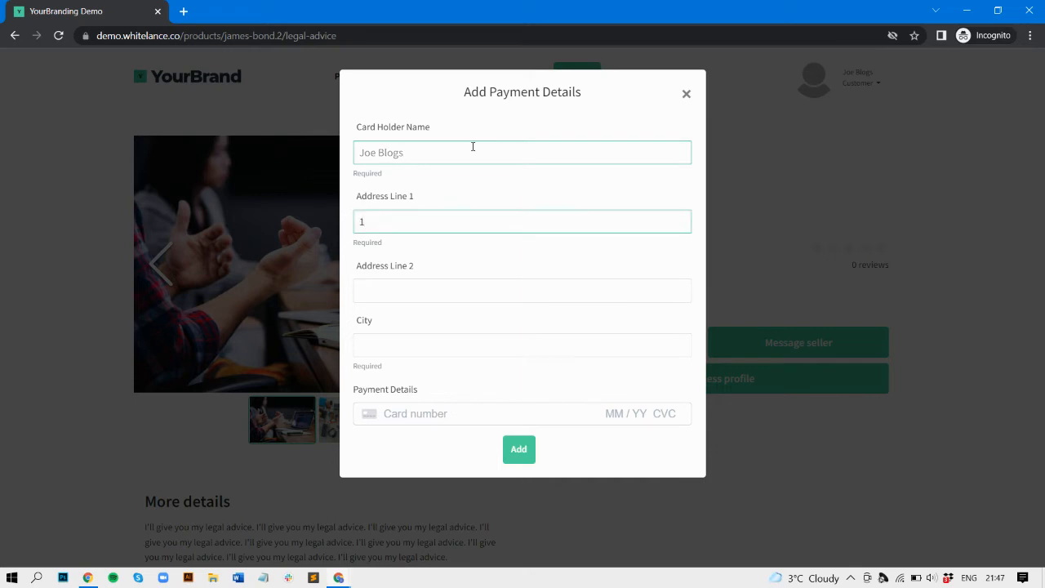
key(Tab)
text(2)
key(Tab)
Step: Finish entering the city, then search the web for 'whitelance stripe test' in a new tab
text(Londo)
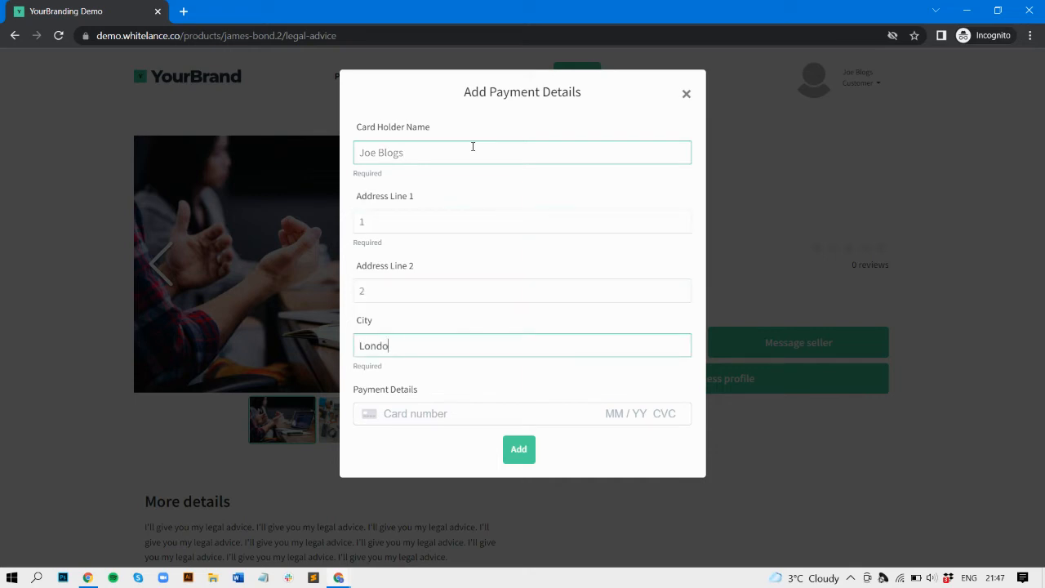
click(183, 11)
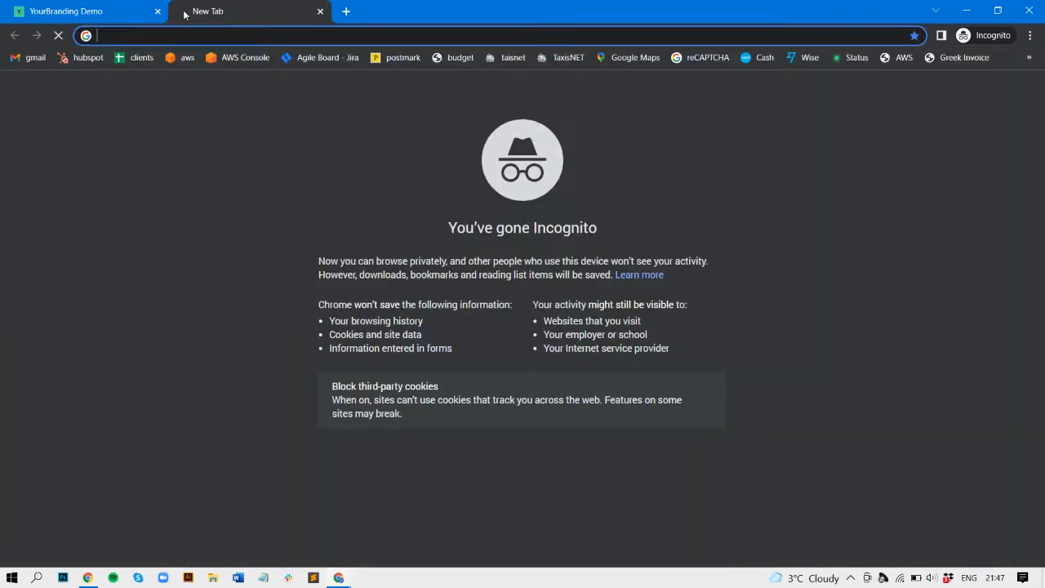
text(whitelance stripe test)
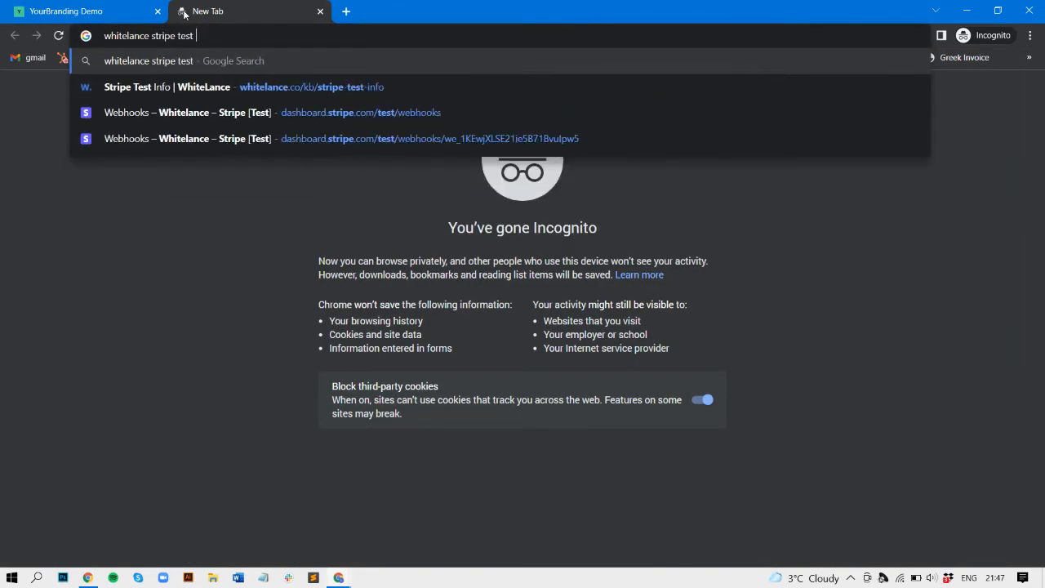
key(Return)
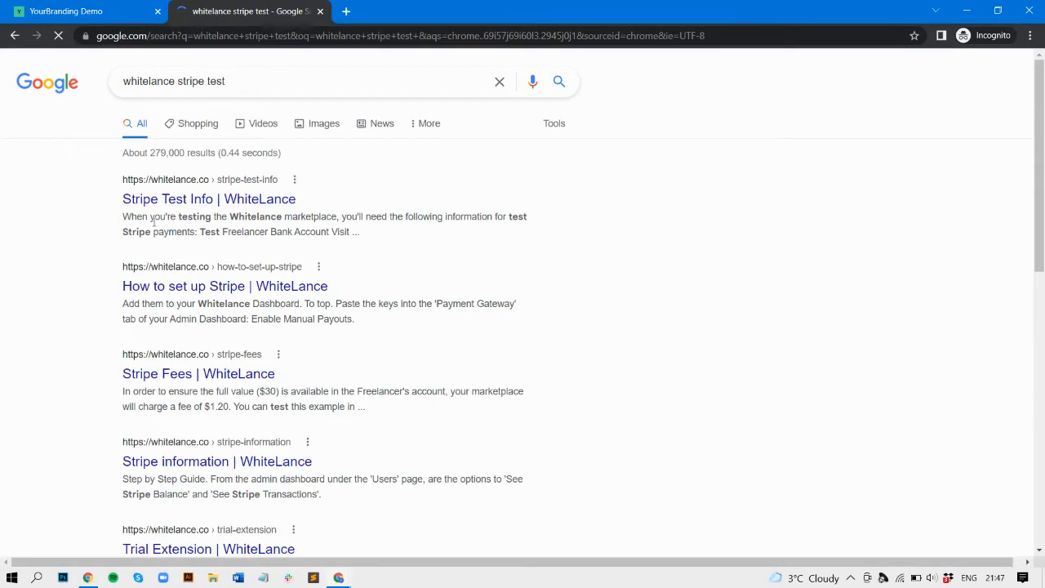
Step: Copy the Stripe test card number and paste it back into the booking payment form
scroll(161, 354, down, 10)
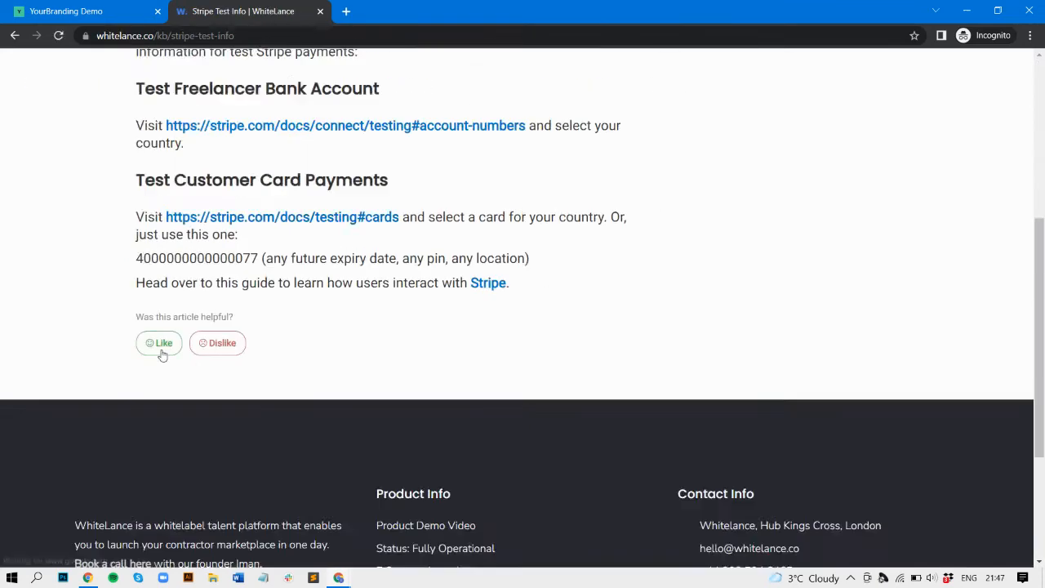
scroll(154, 131, up, 1)
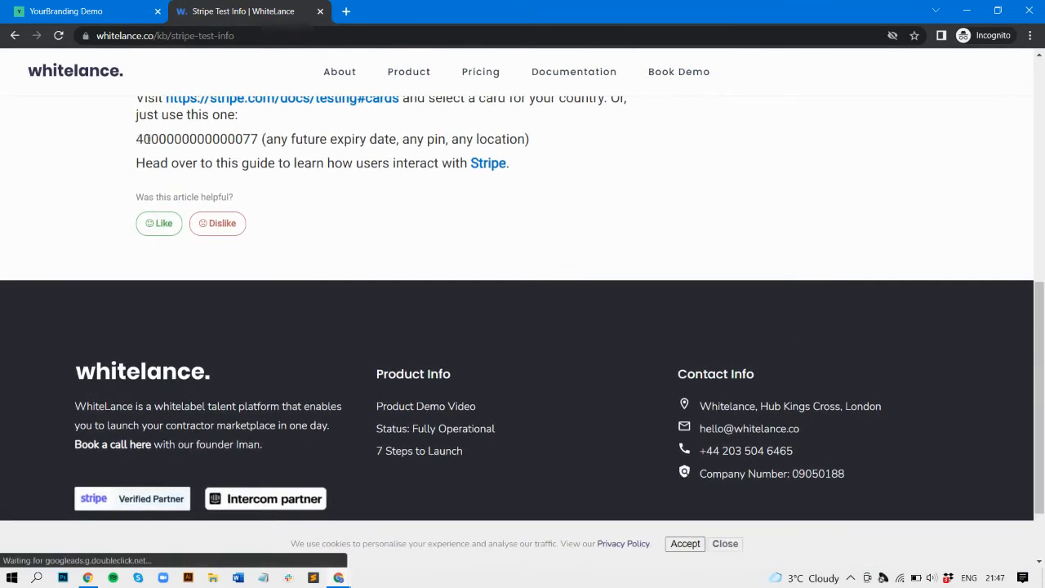
drag(137, 139, 261, 139)
key(ctrl+c)
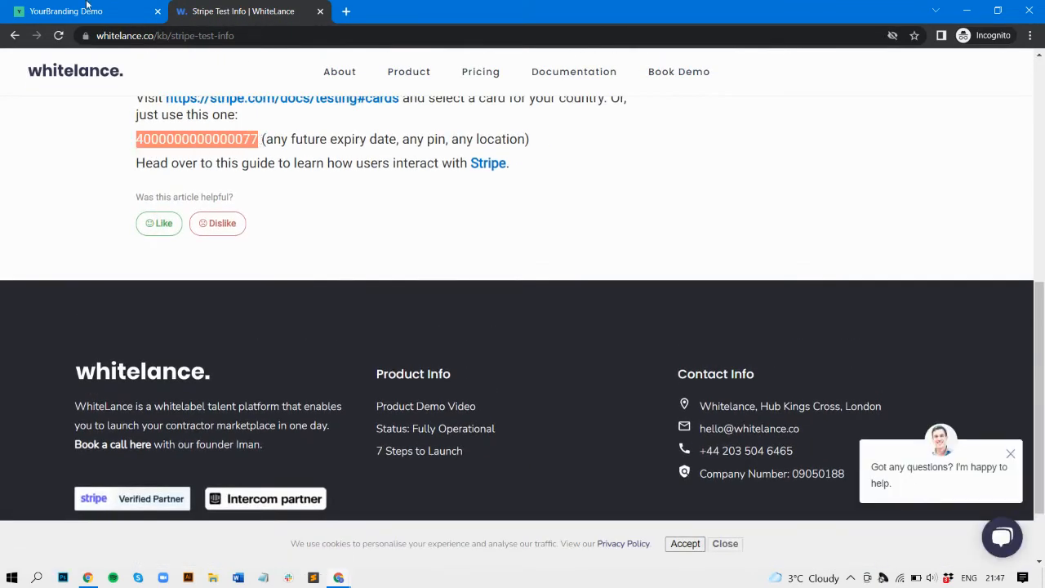
click(87, 6)
key(ctrl+v)
Step: Add the test card with expiry 12/29, CVC 123, ZIP 12345, and confirm the 17 January 11:00 slot
key(ctrl+z)
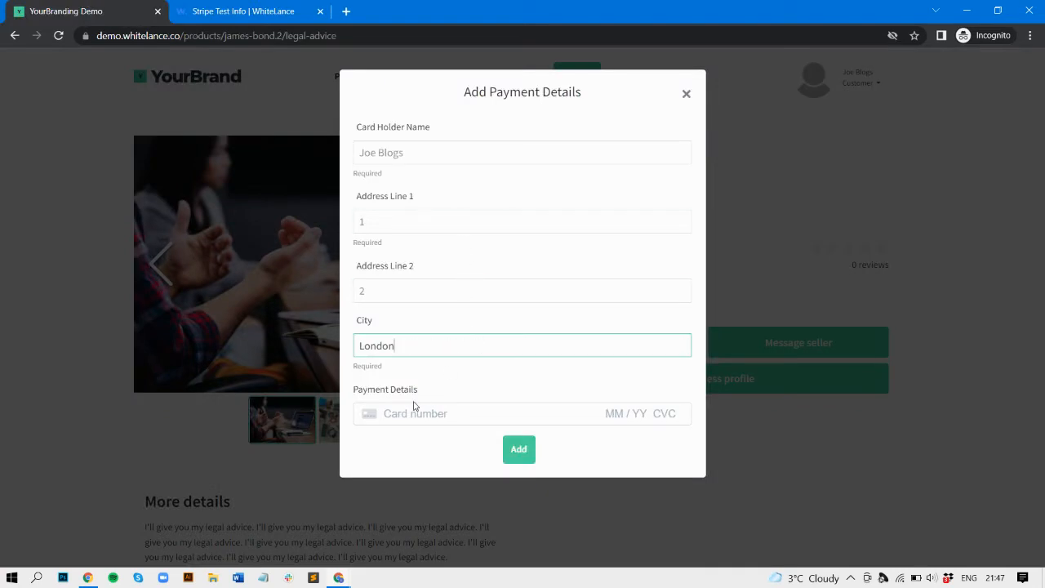
click(413, 410)
key(ctrl+v)
text(12 / 29 )
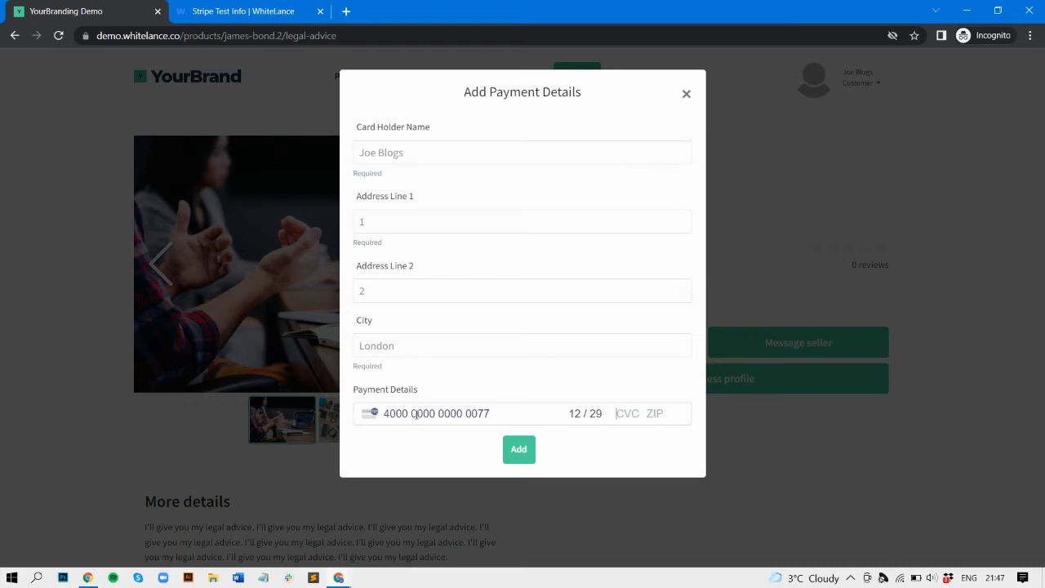
text(123 12345)
click(518, 449)
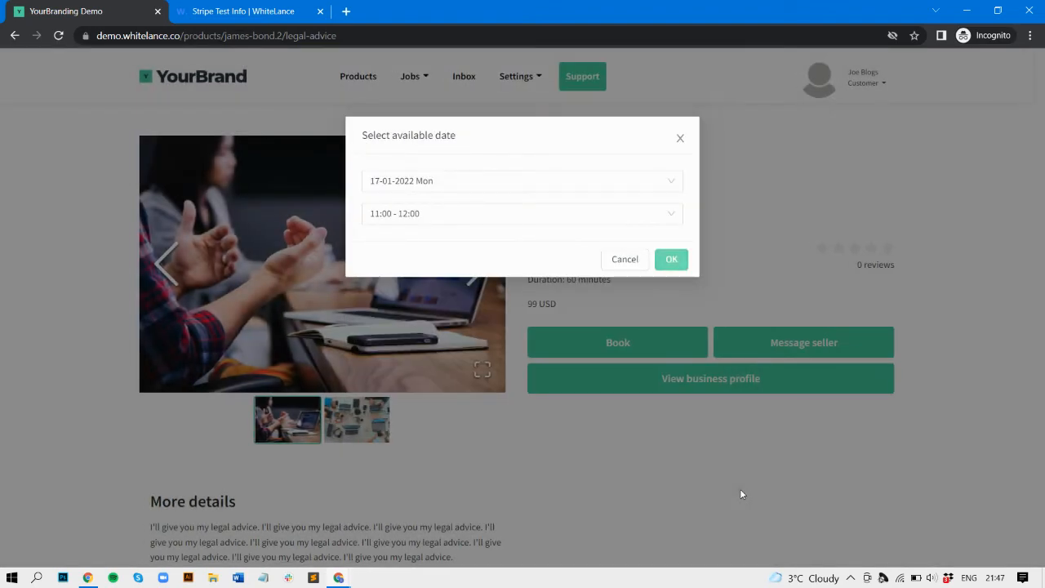
click(669, 262)
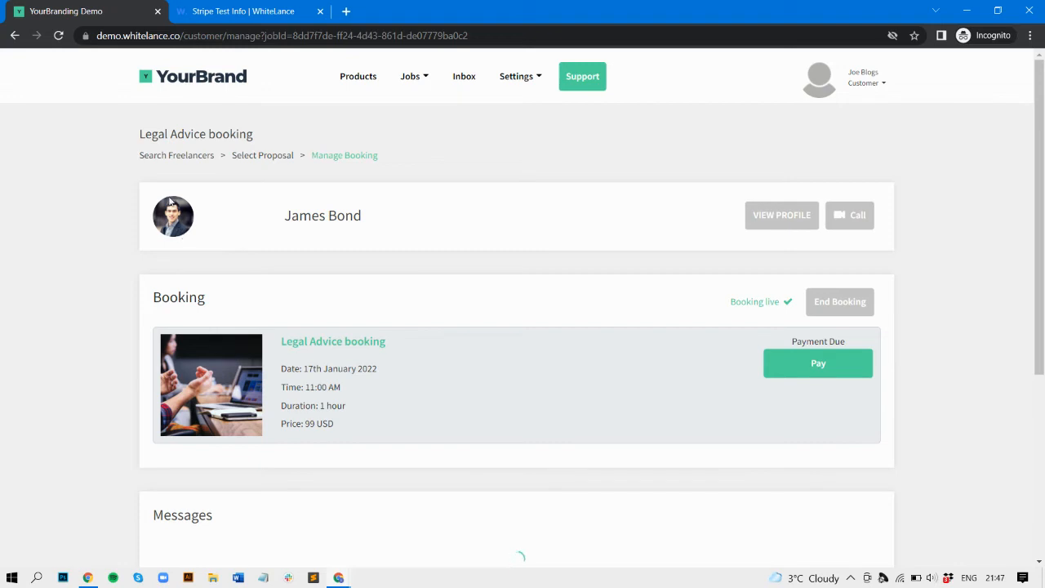
Step: View the freelancer's profile from the booking, then close it
drag(284, 221, 402, 220)
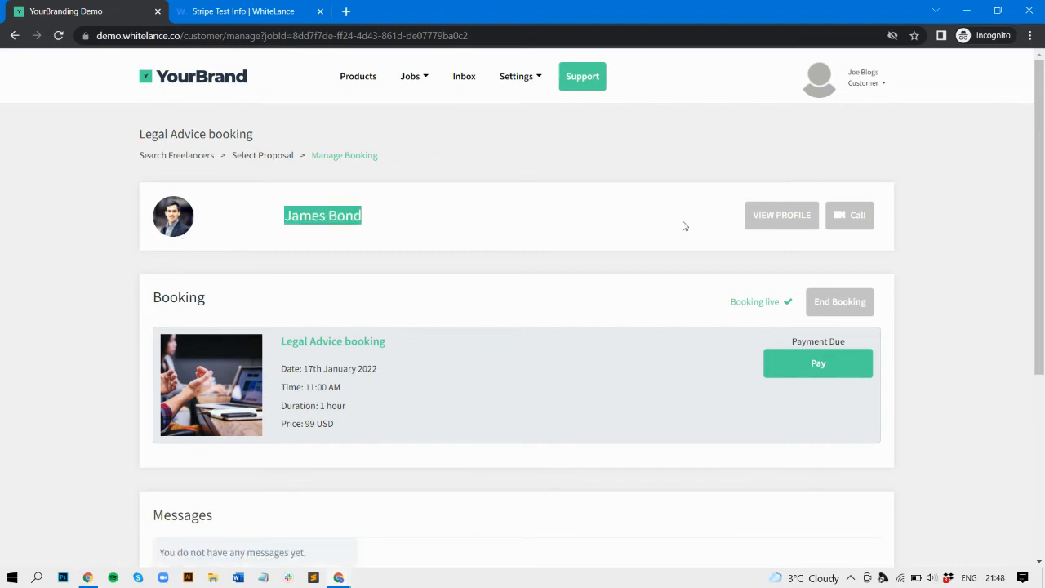
click(774, 215)
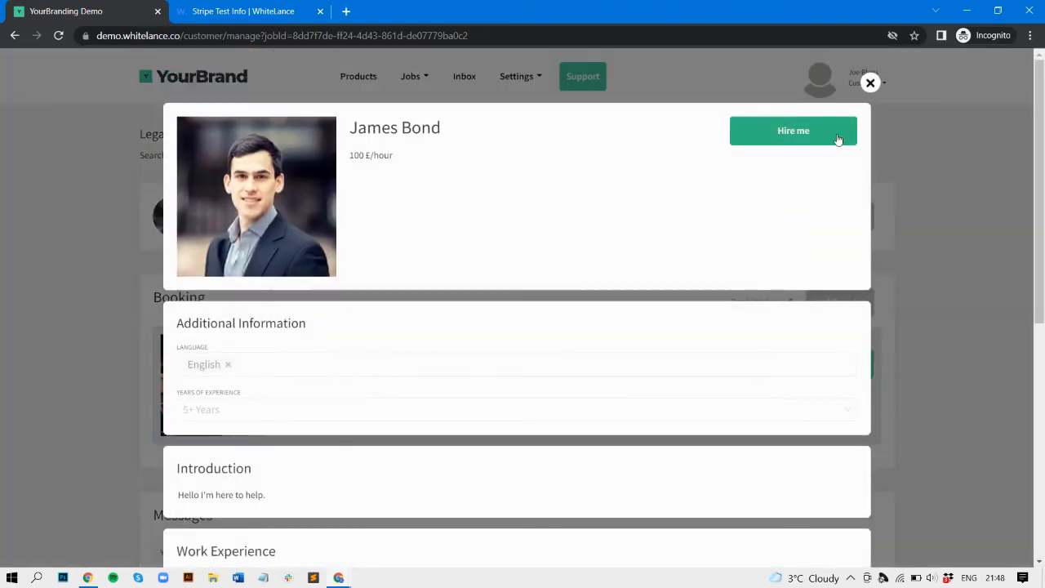
click(870, 83)
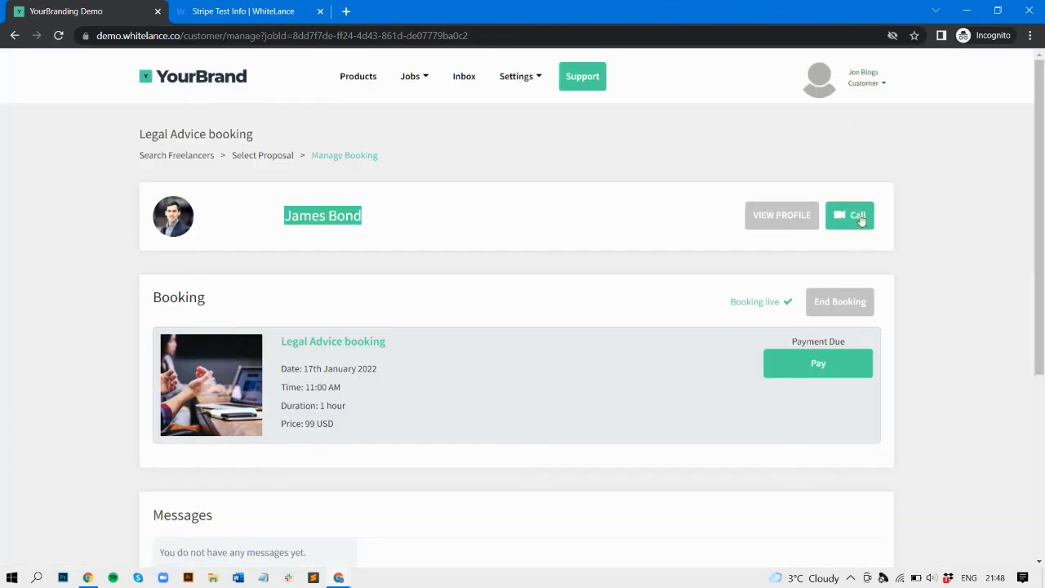
click(645, 324)
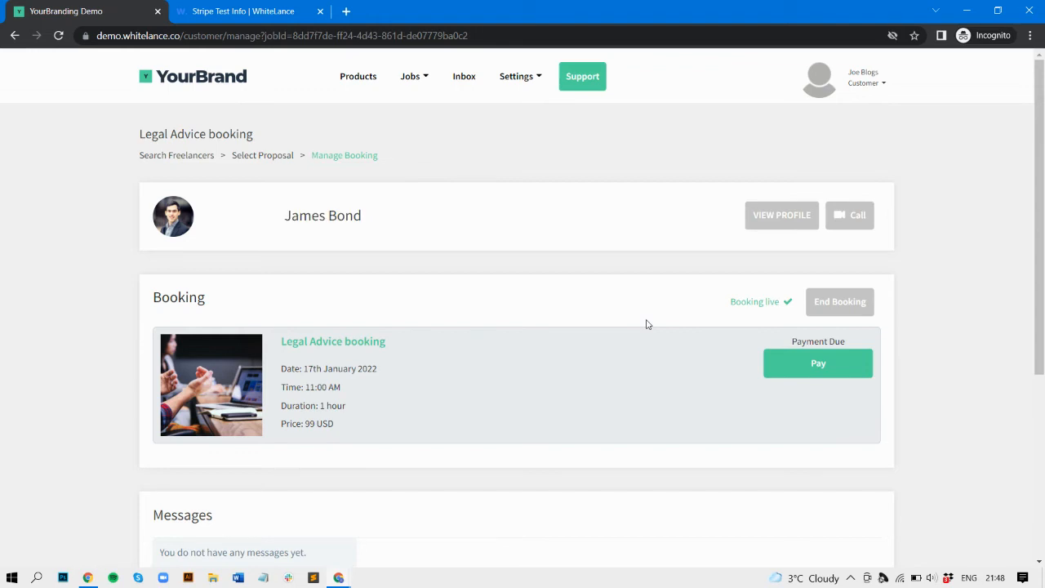
scroll(562, 387, down, 1)
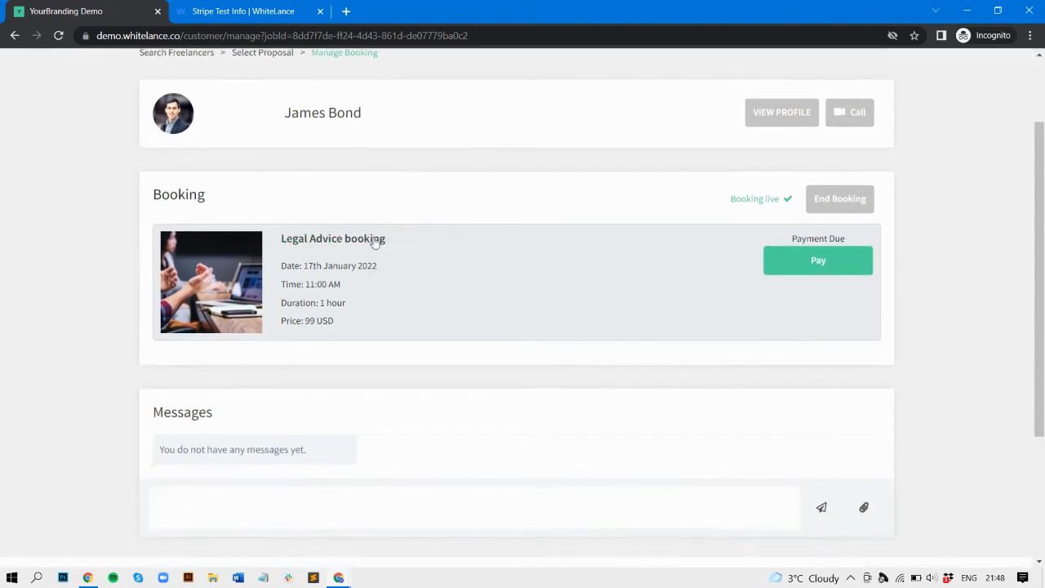
Step: Send the freelancer the message 'hfello lets chat'
click(270, 509)
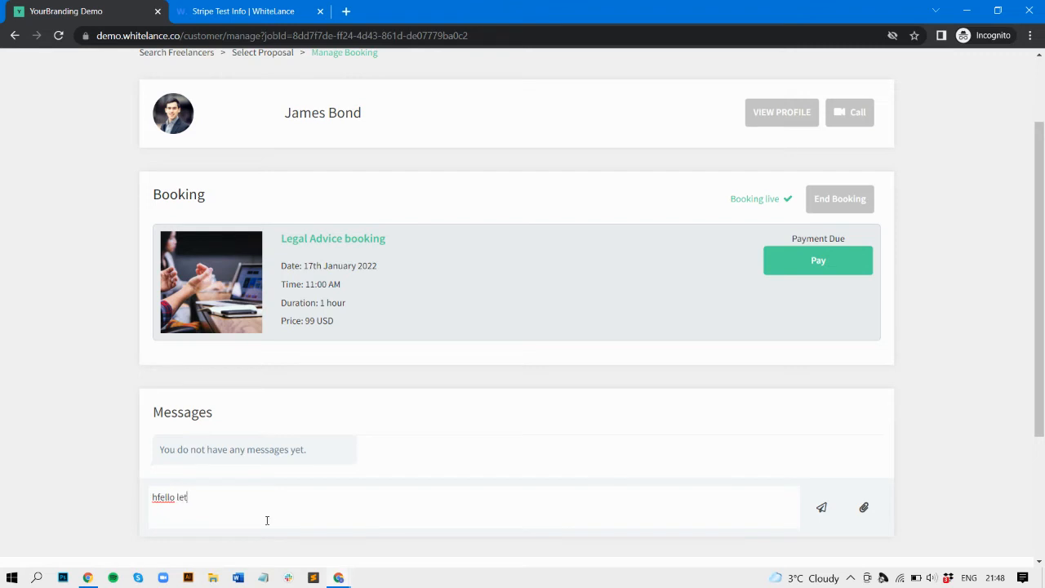
text(hfello lets chat)
click(821, 508)
scroll(889, 380, down, 1)
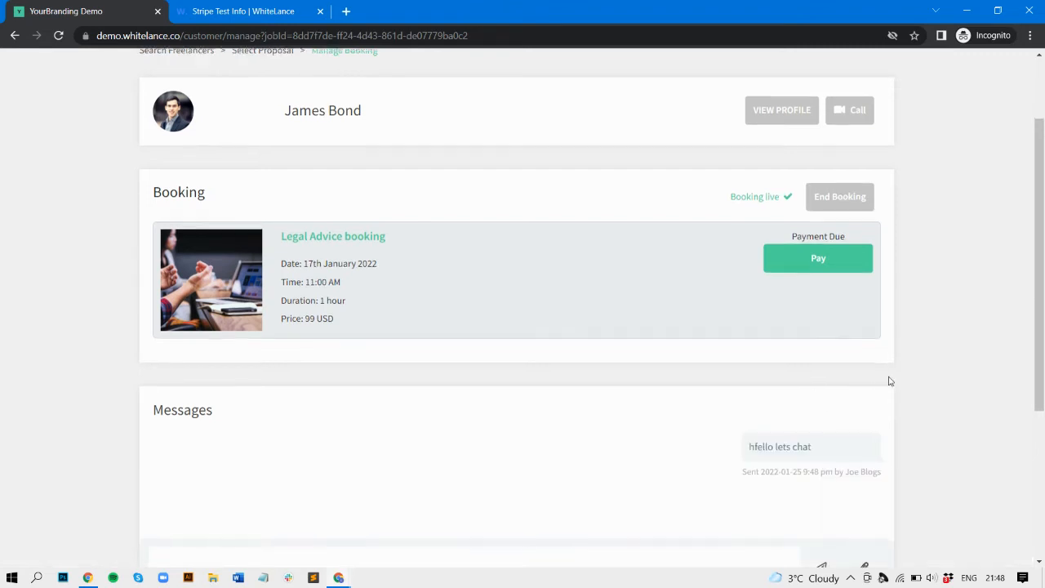
scroll(890, 299, up, 2)
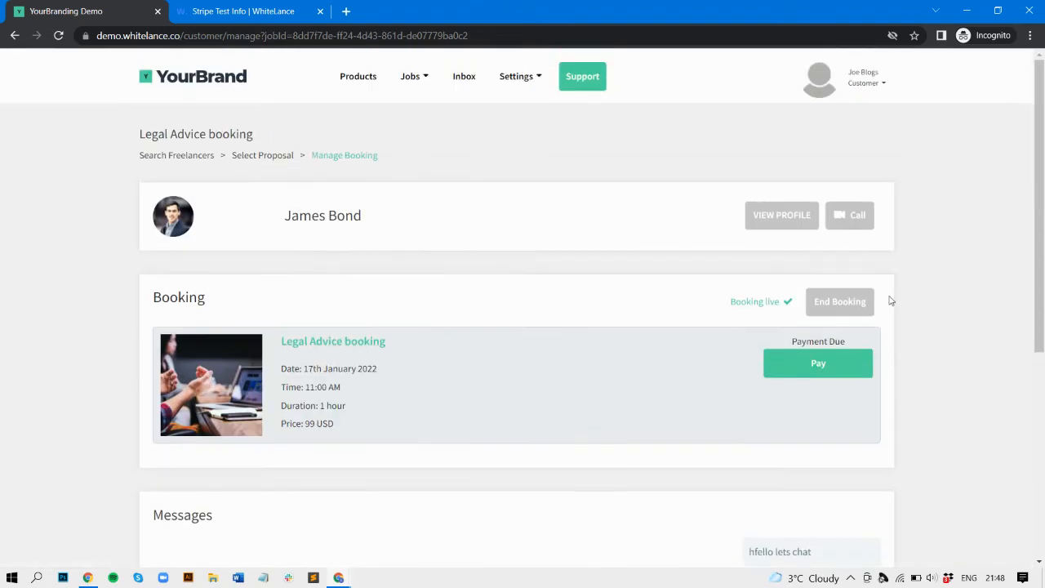
Step: Review the invoice for the Legal Advice payment, checking sender and recipient details
click(822, 368)
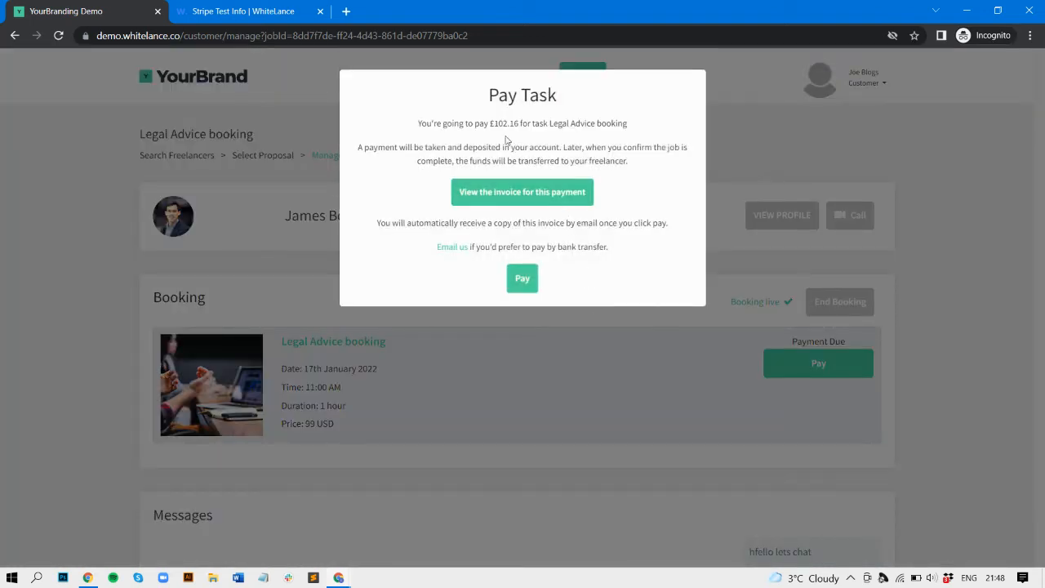
click(522, 278)
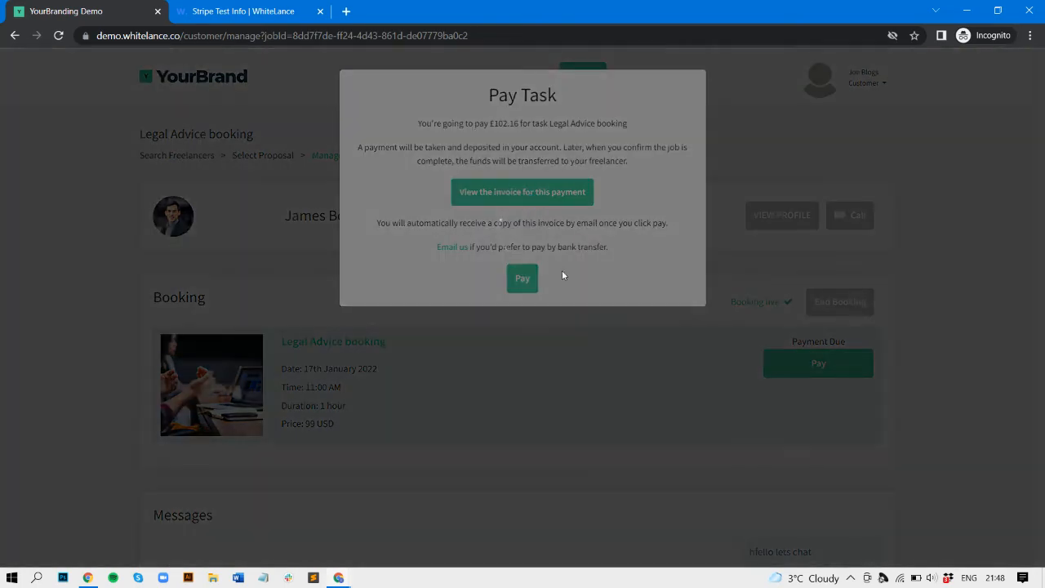
click(542, 210)
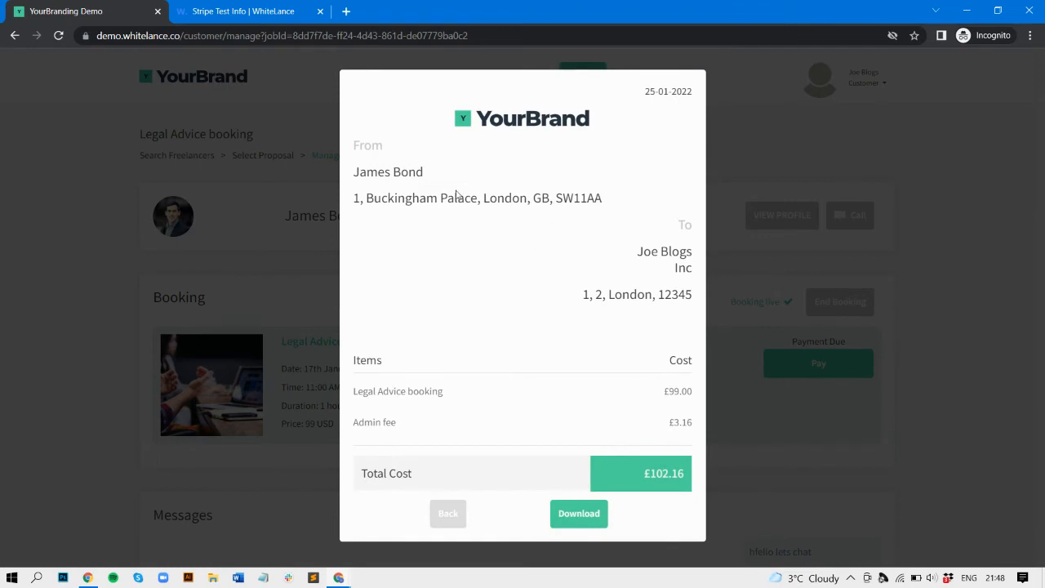
drag(353, 145, 561, 208)
drag(653, 259, 666, 303)
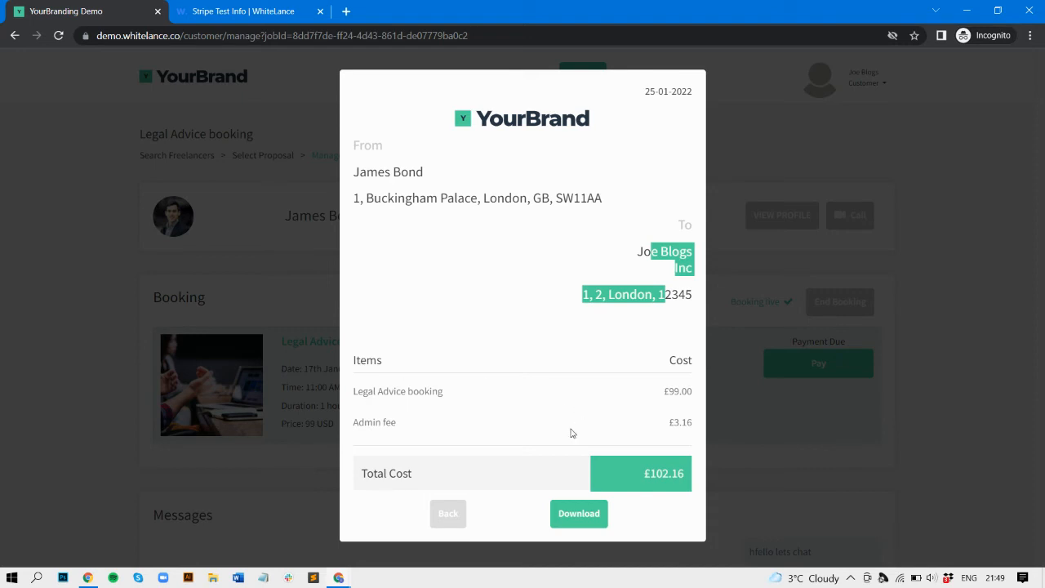
click(735, 469)
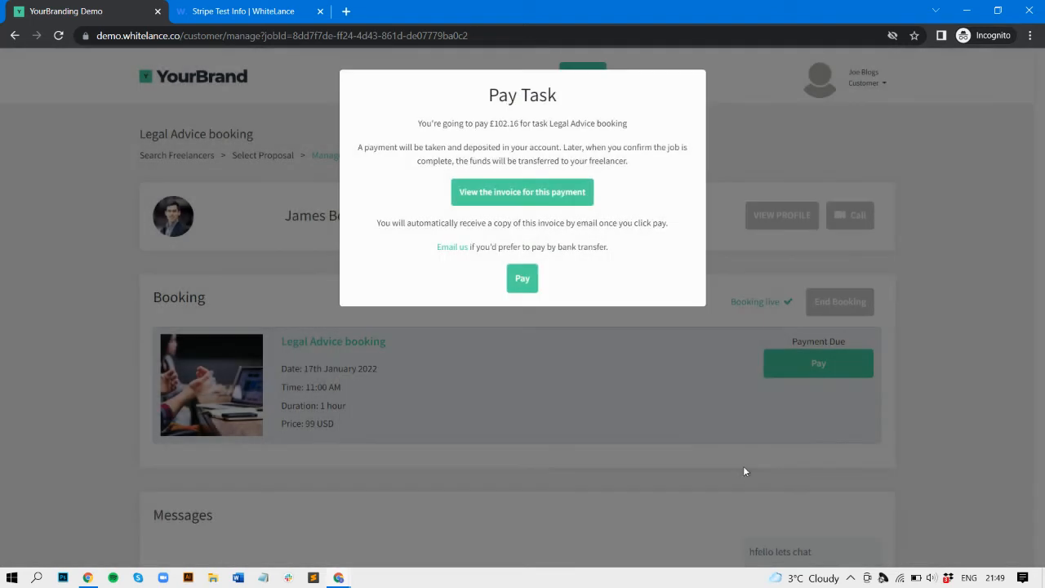
Step: Pay £102.16 for the booking and dismiss the Payment Made confirmation
click(522, 278)
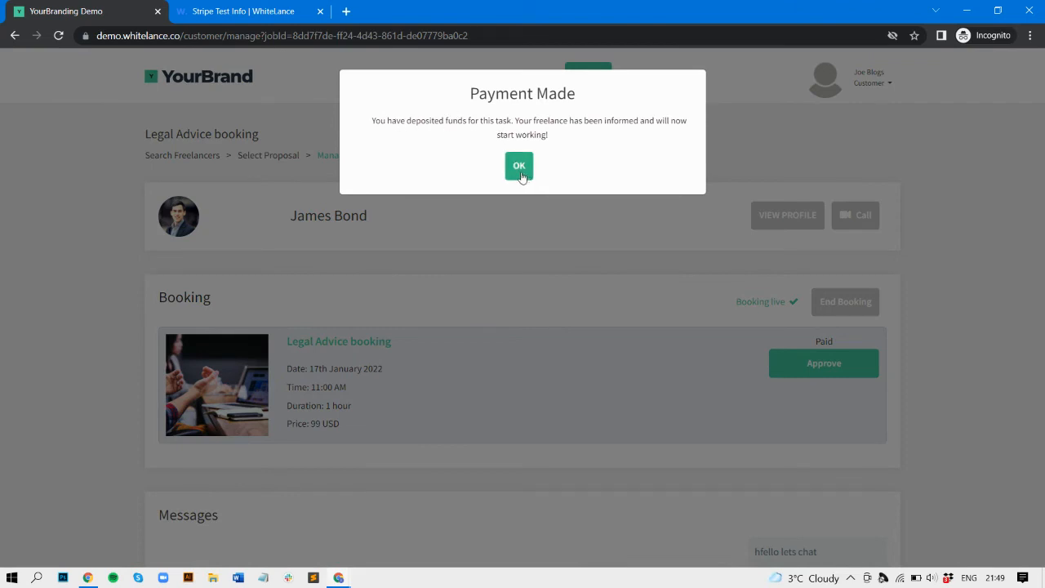
click(519, 167)
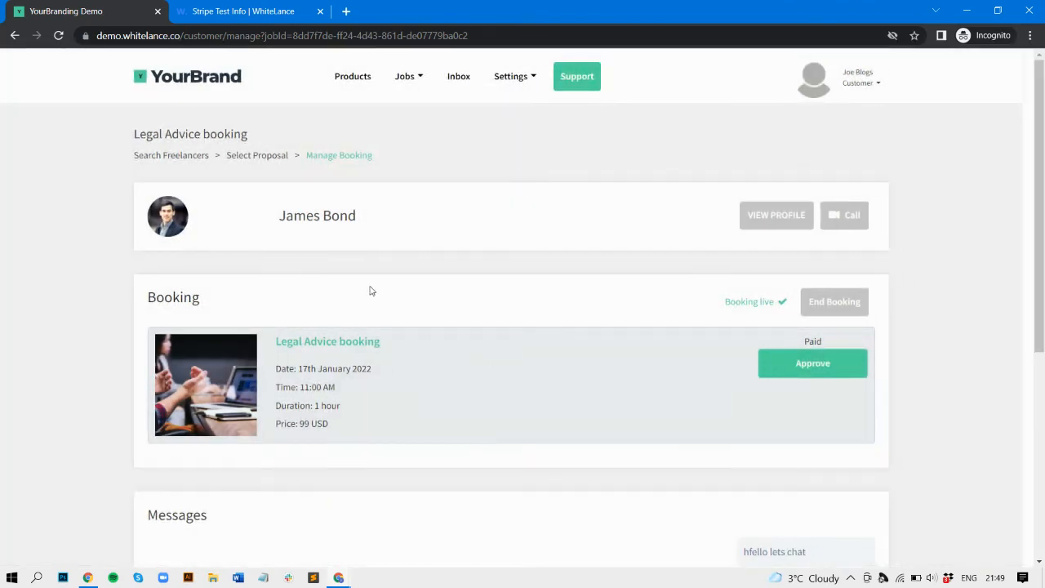
drag(283, 226, 366, 229)
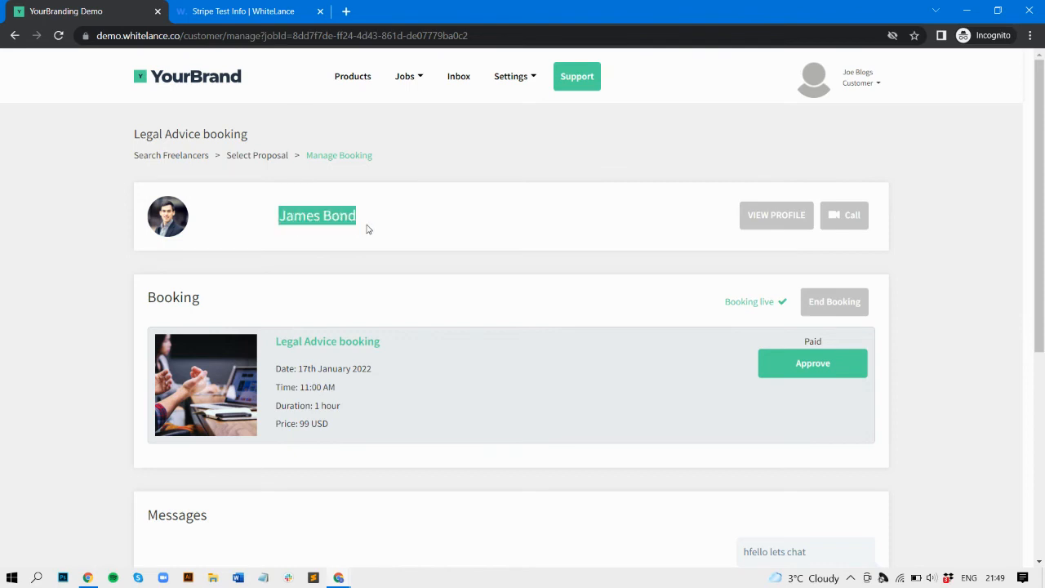
click(336, 220)
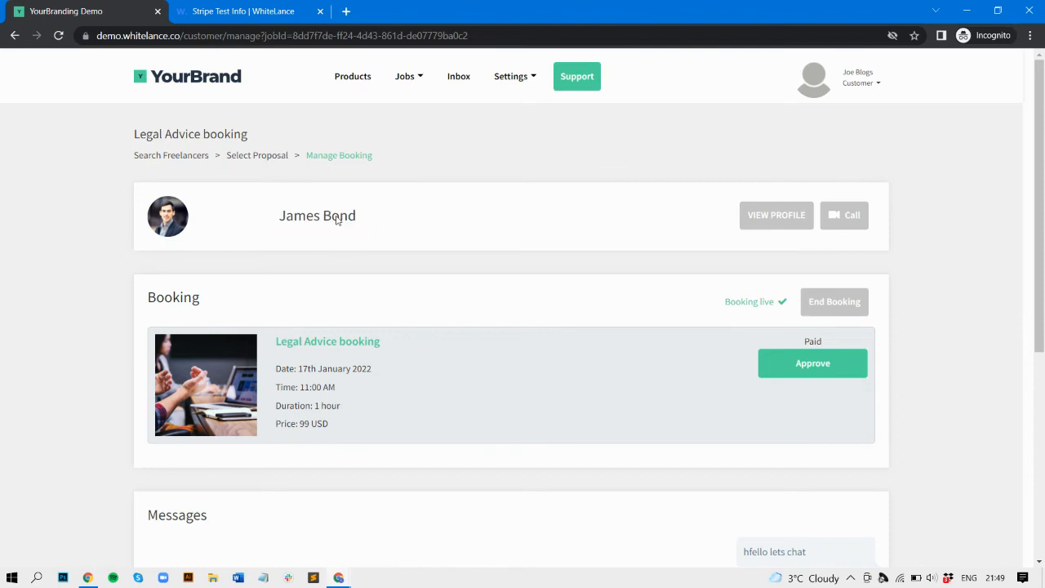
scroll(389, 315, down, 2)
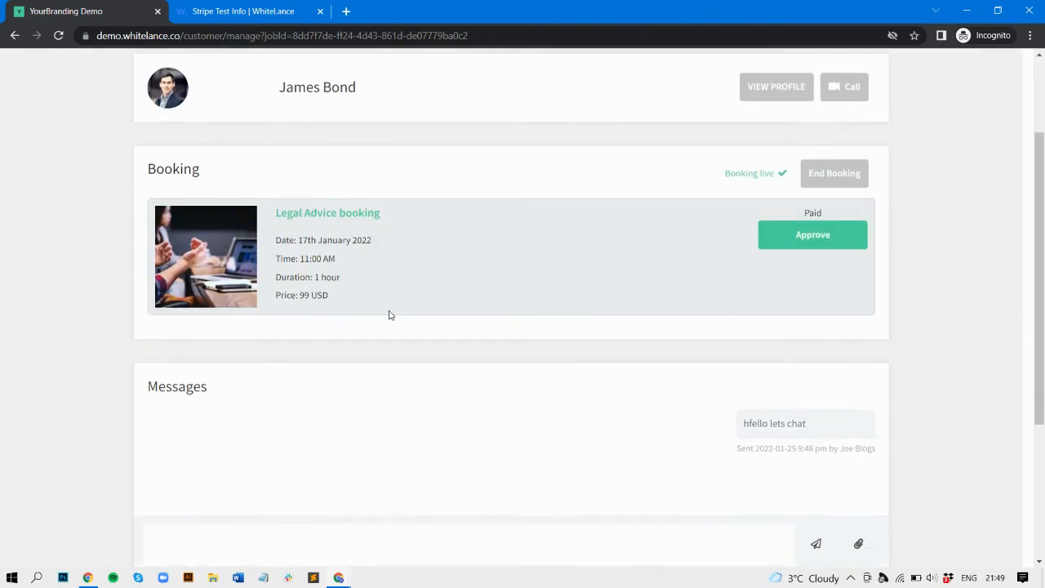
Step: Approve the paid Legal Advice booking as complete and go to Settings > Invoices
scroll(501, 288, up, 2)
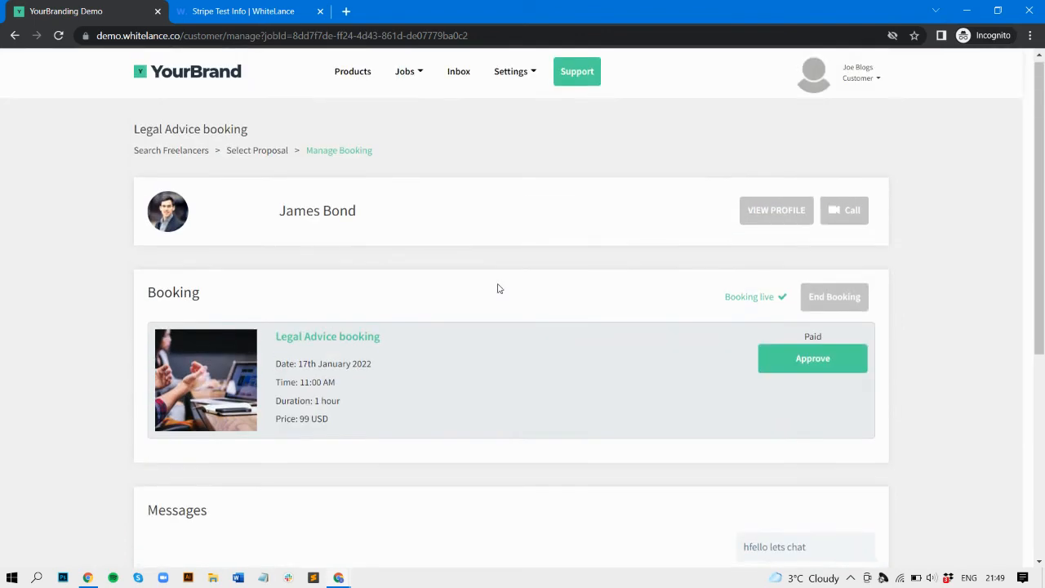
click(820, 367)
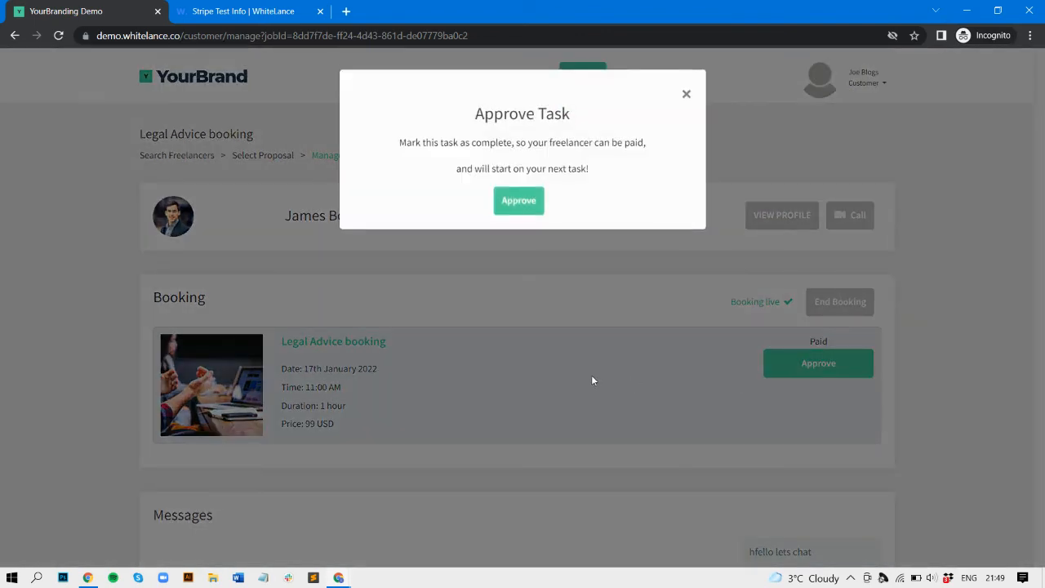
click(518, 201)
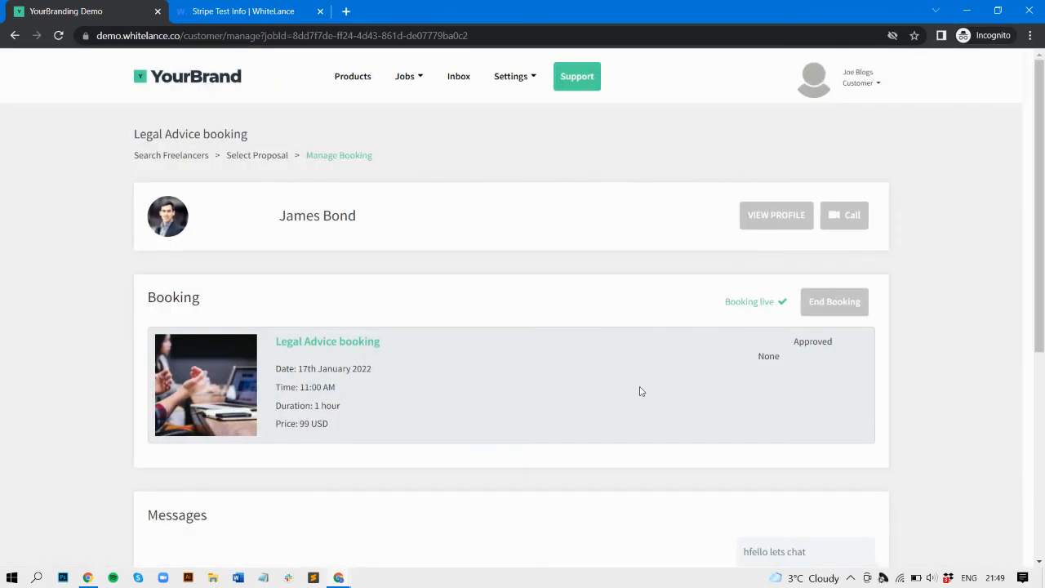
click(529, 77)
click(528, 183)
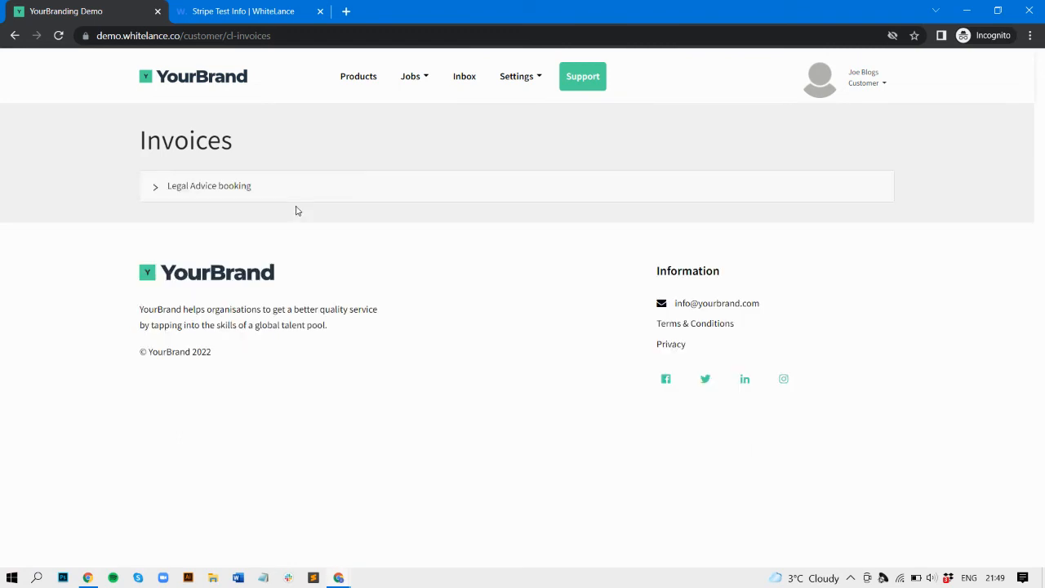
Step: Preview the £102.16 Legal Advice invoice, then switch to the freelancer's browser window
click(198, 188)
click(214, 231)
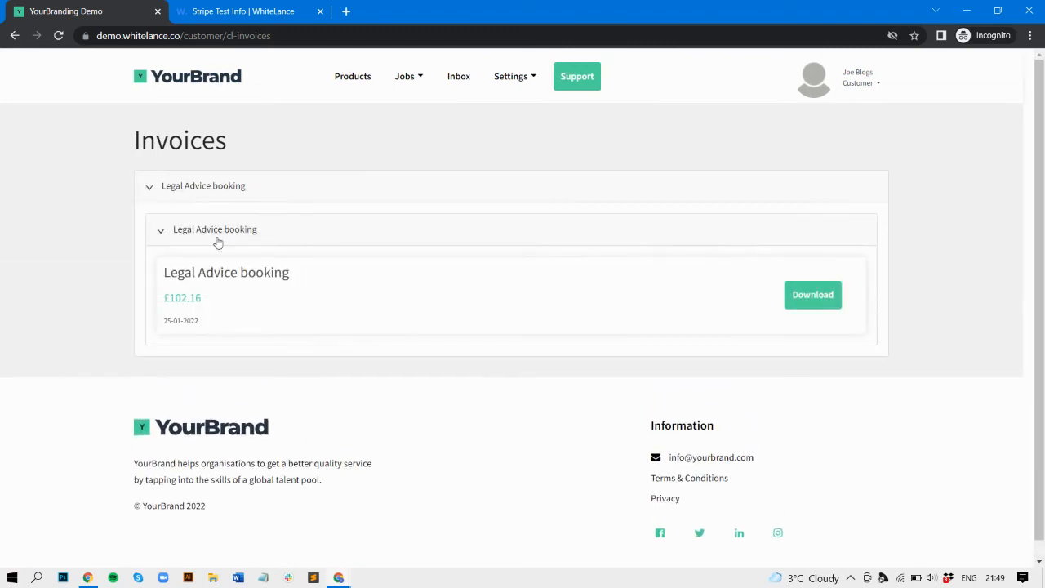
click(827, 294)
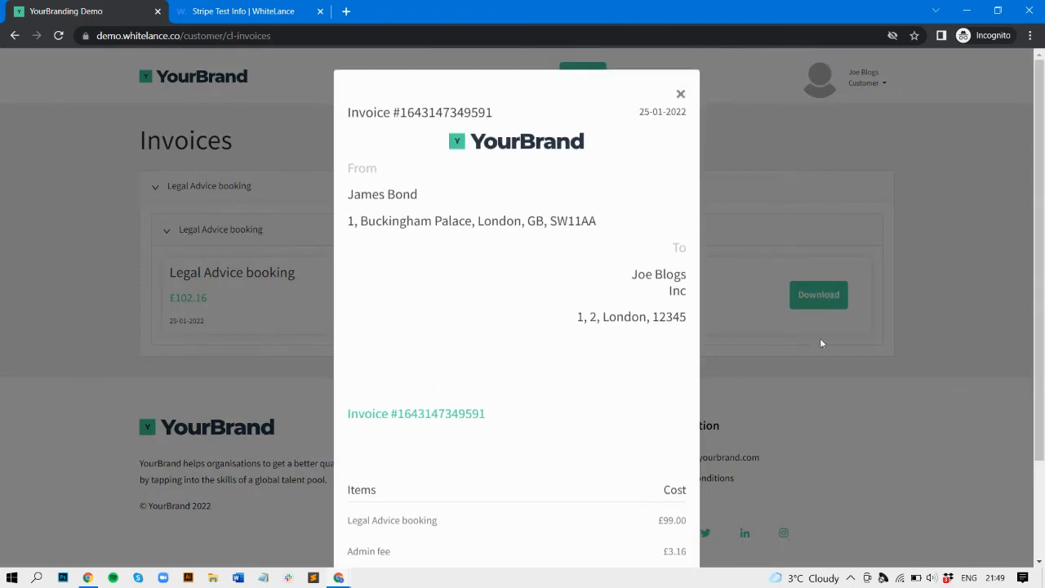
click(819, 341)
mouse_move(350, 576)
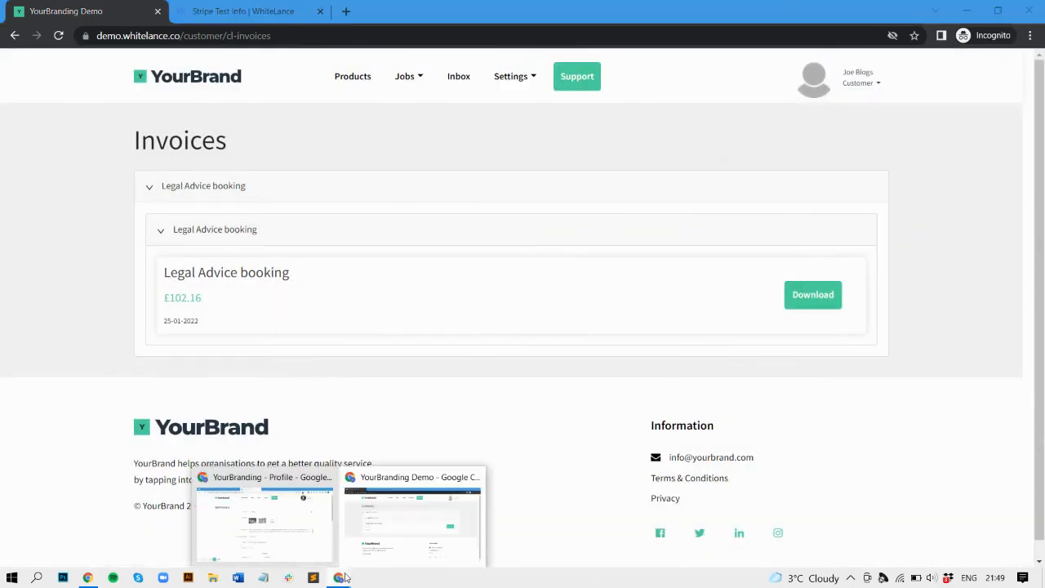
click(261, 545)
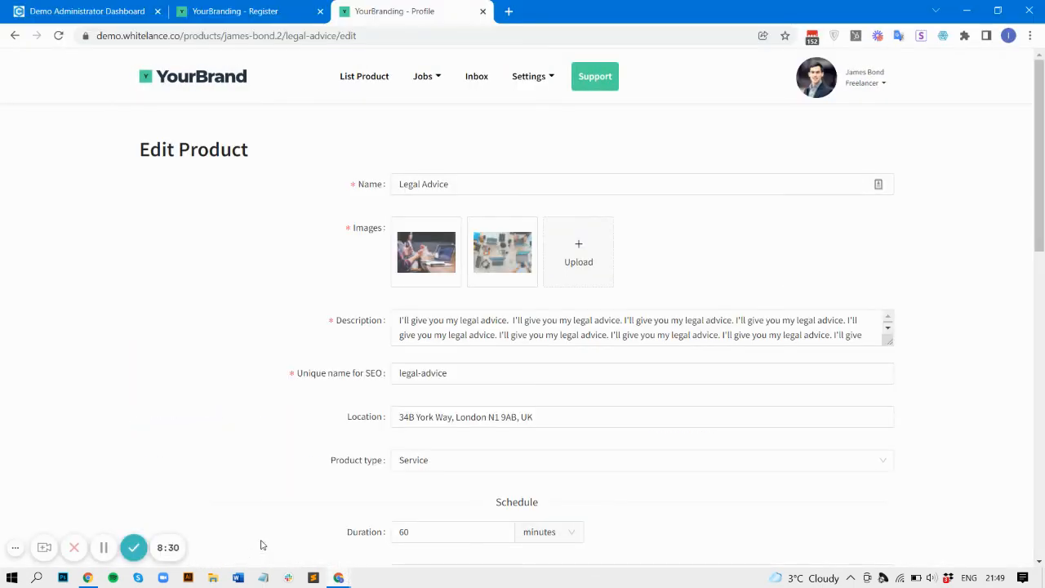
Step: Open the 17th January Legal Advice booking from Jobs > Current Jobs
click(431, 77)
click(455, 185)
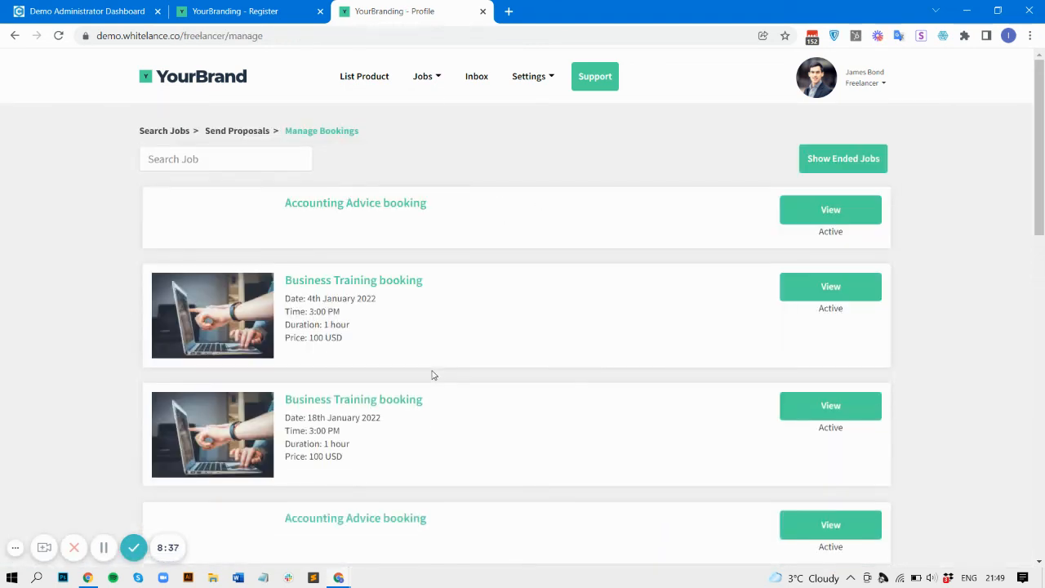
scroll(433, 375, down, 2)
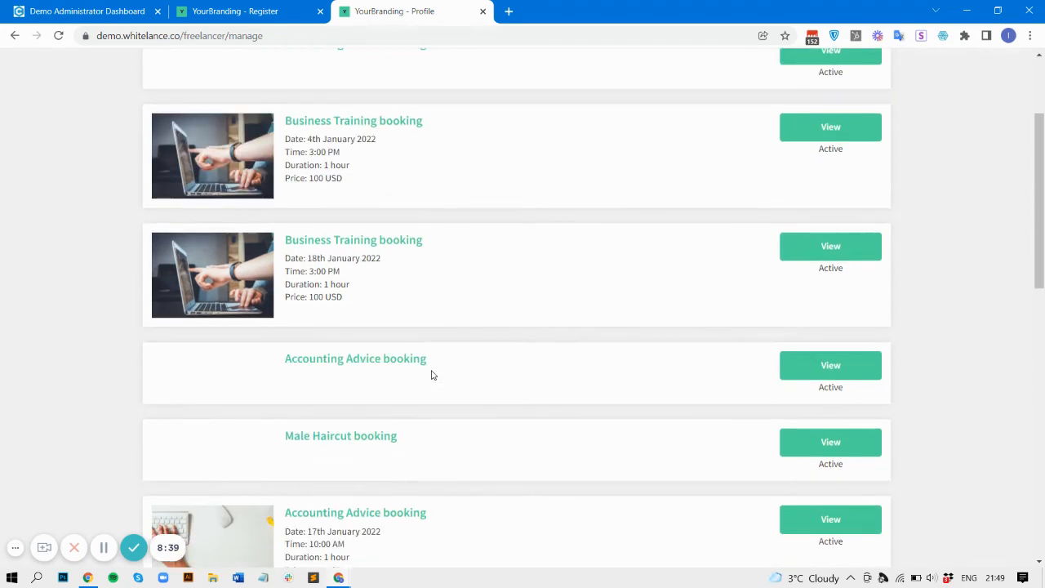
scroll(432, 374, down, 7)
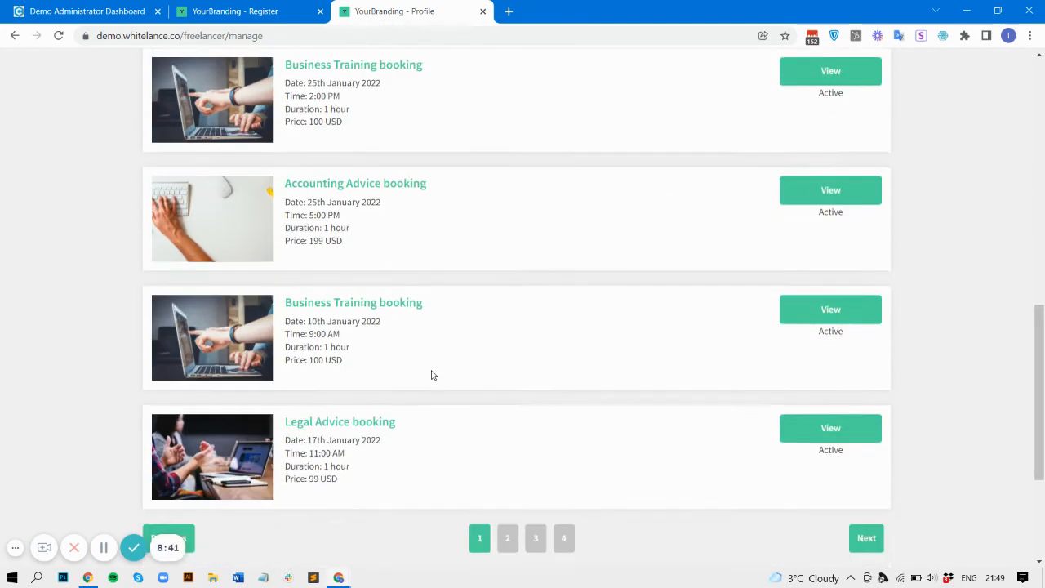
scroll(432, 374, down, 2)
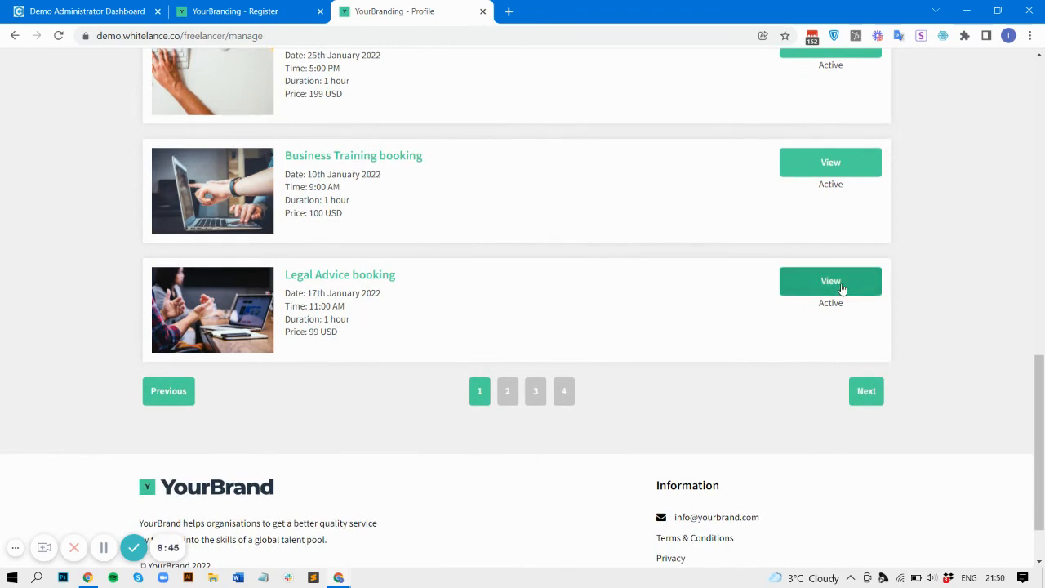
click(841, 288)
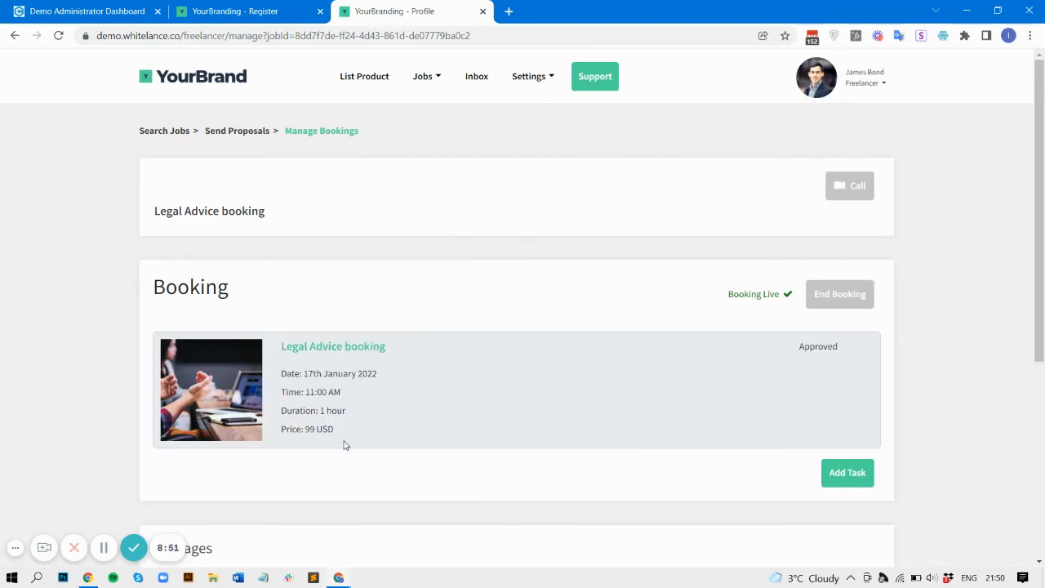
scroll(672, 351, down, 2)
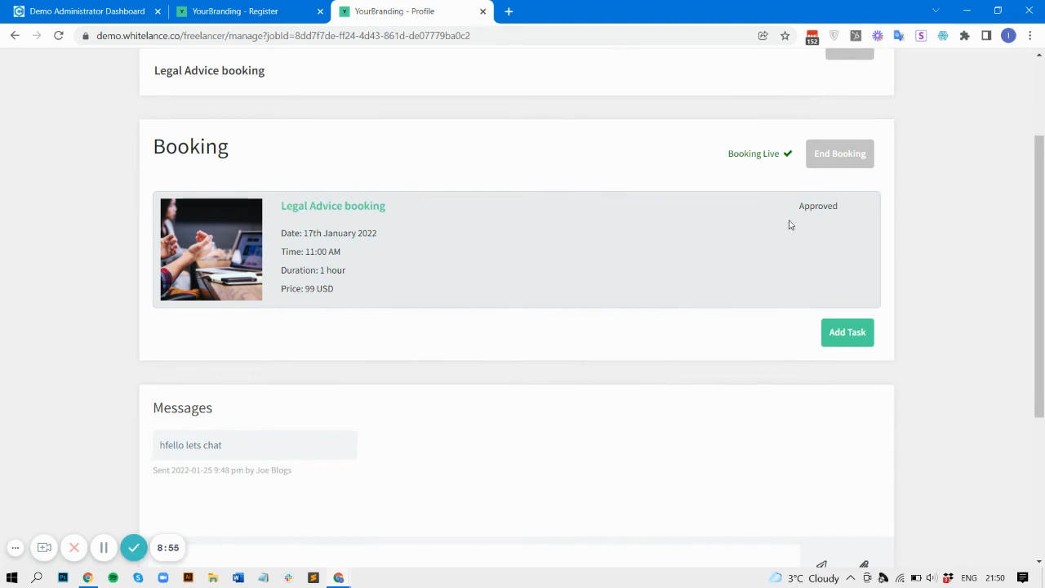
scroll(720, 289, down, 1)
scroll(720, 289, up, 3)
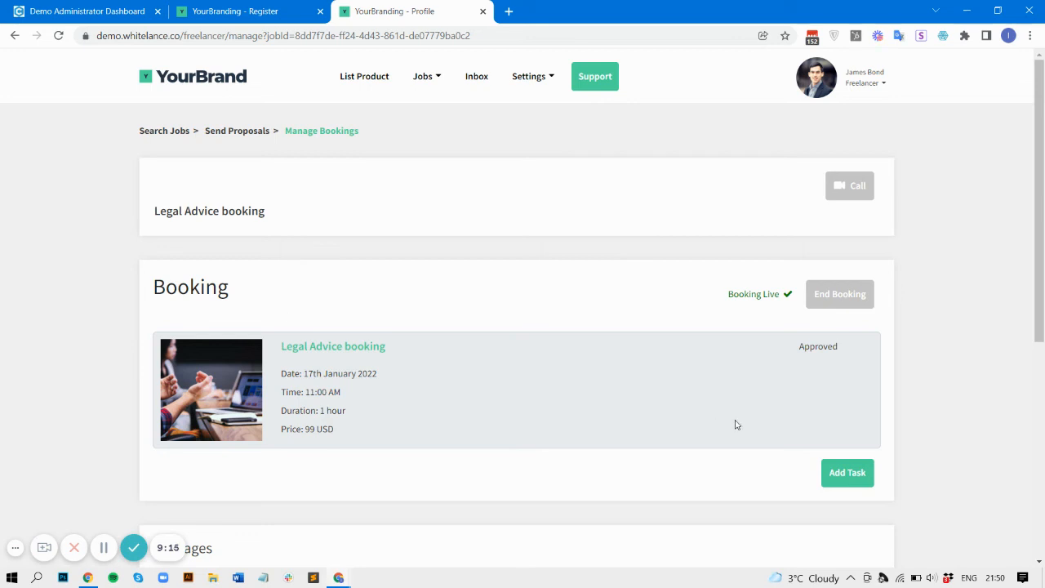
Step: Add an Individual Milestone task 'additional support 1 hr' costing 100 to the booking
click(852, 475)
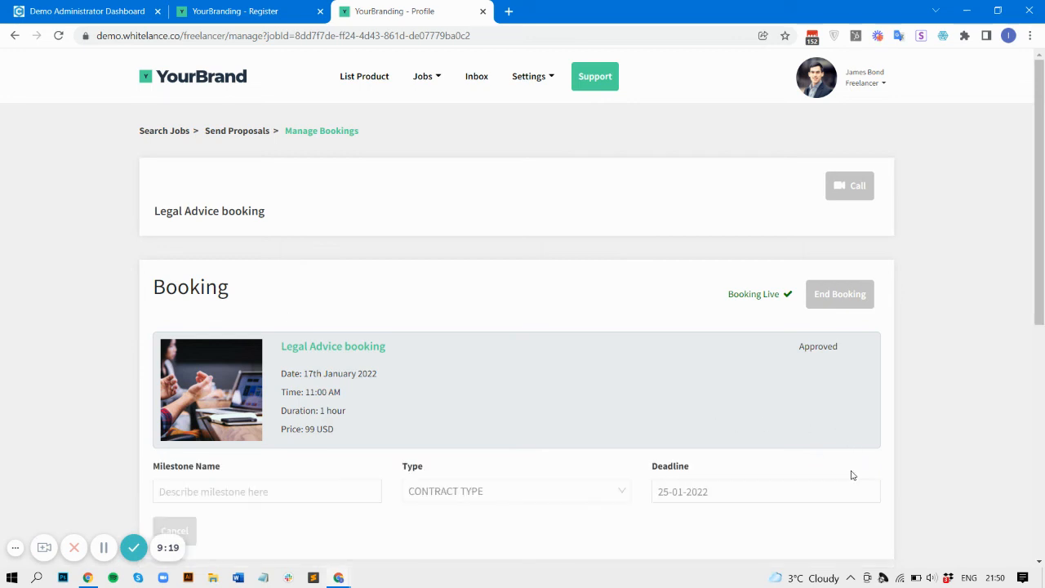
scroll(392, 501, down, 1)
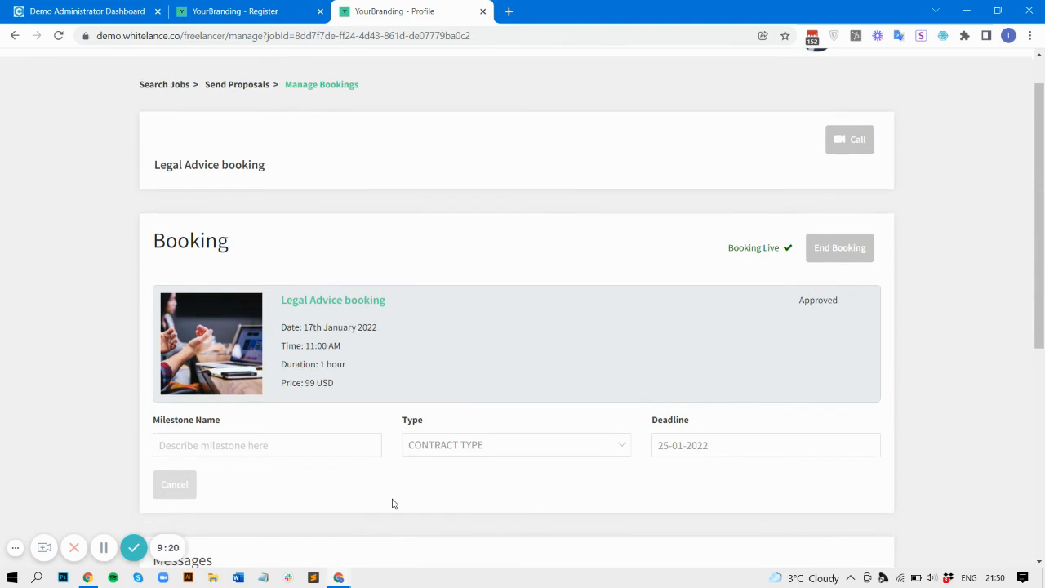
click(466, 445)
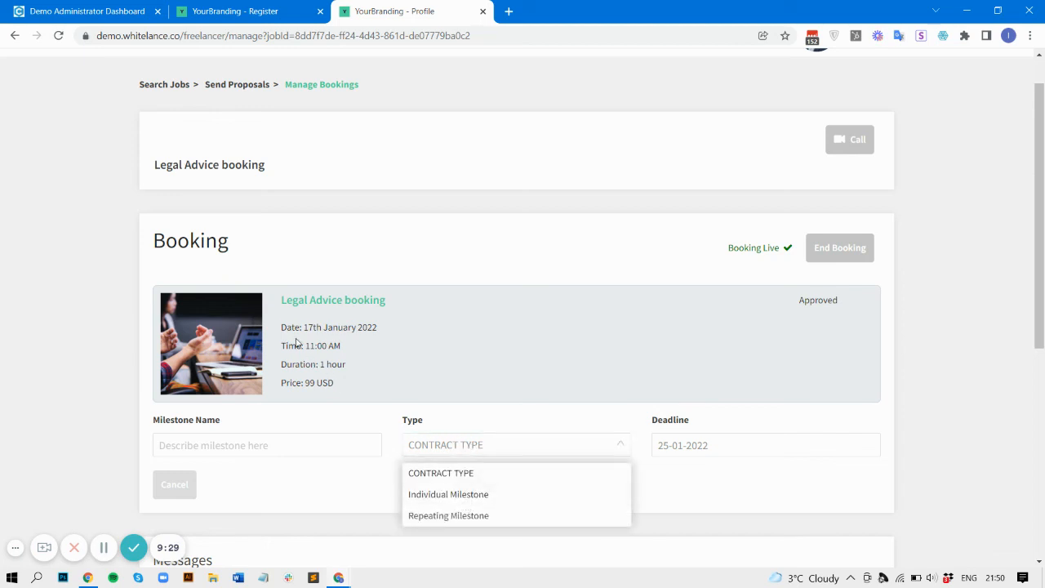
click(446, 494)
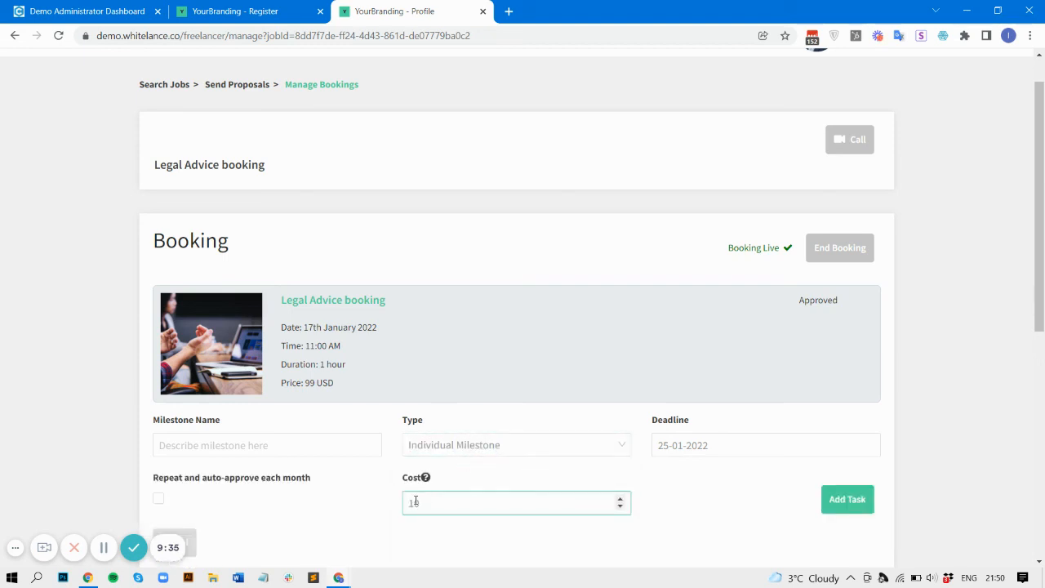
click(309, 451)
text(adding)
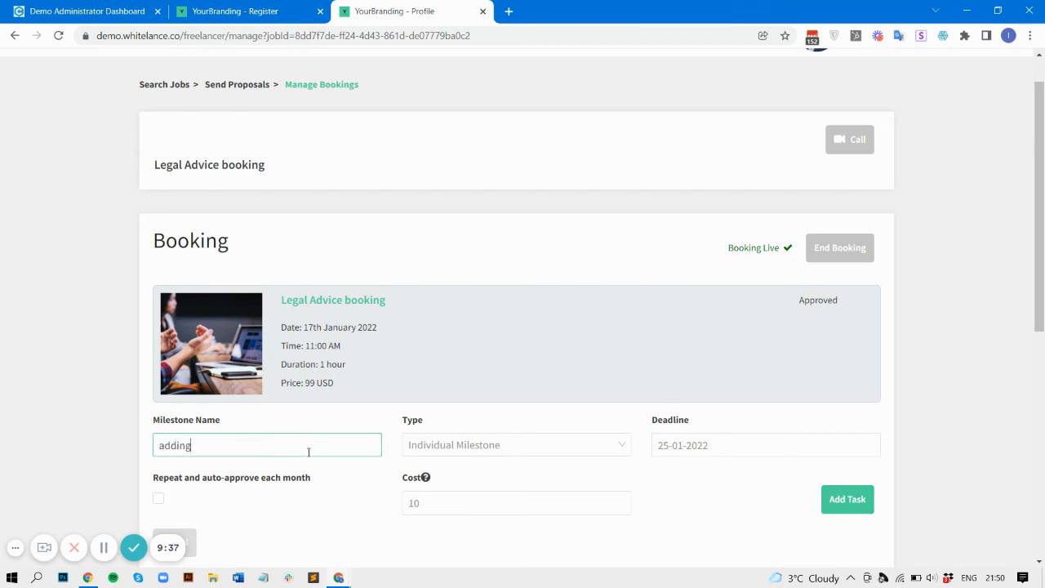
key(BackSpace)
key(BackSpace)
text(tional support 1 hr)
click(444, 498)
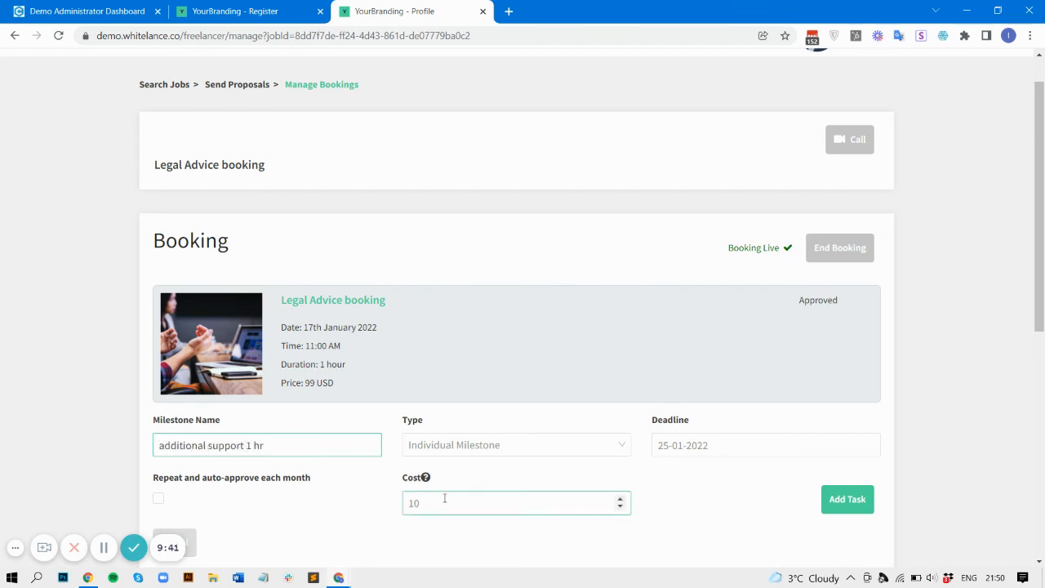
text(100)
click(849, 500)
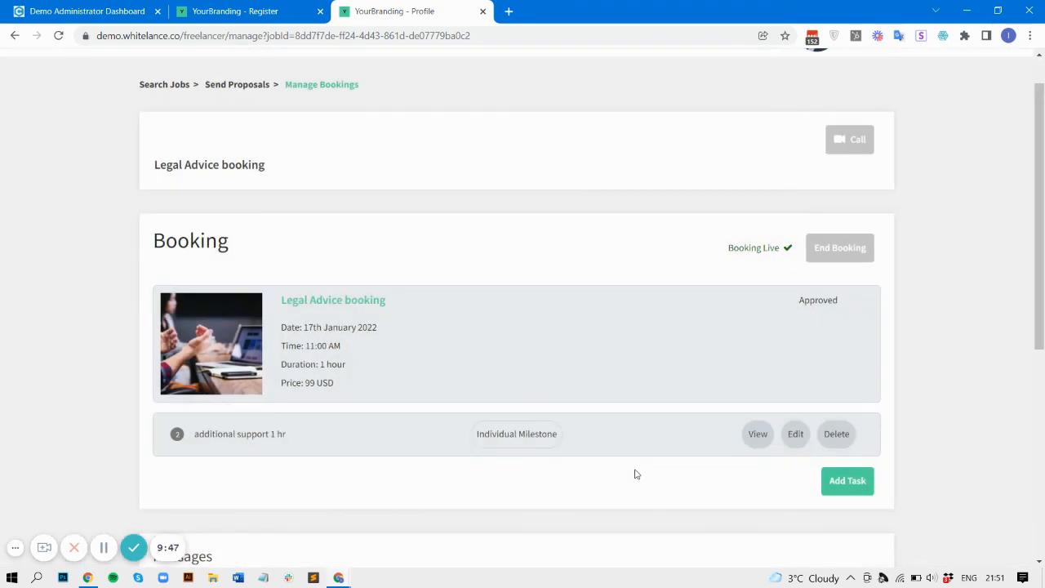
Step: Start a new task named 'ongoing support' and make it a Repeating Milestone
click(849, 483)
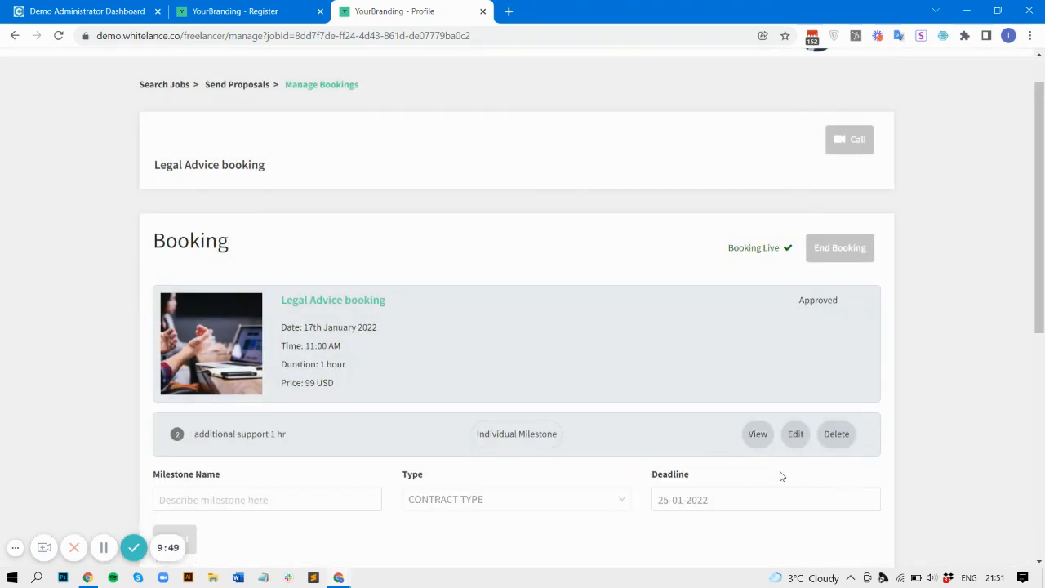
click(320, 496)
text(ongoin)
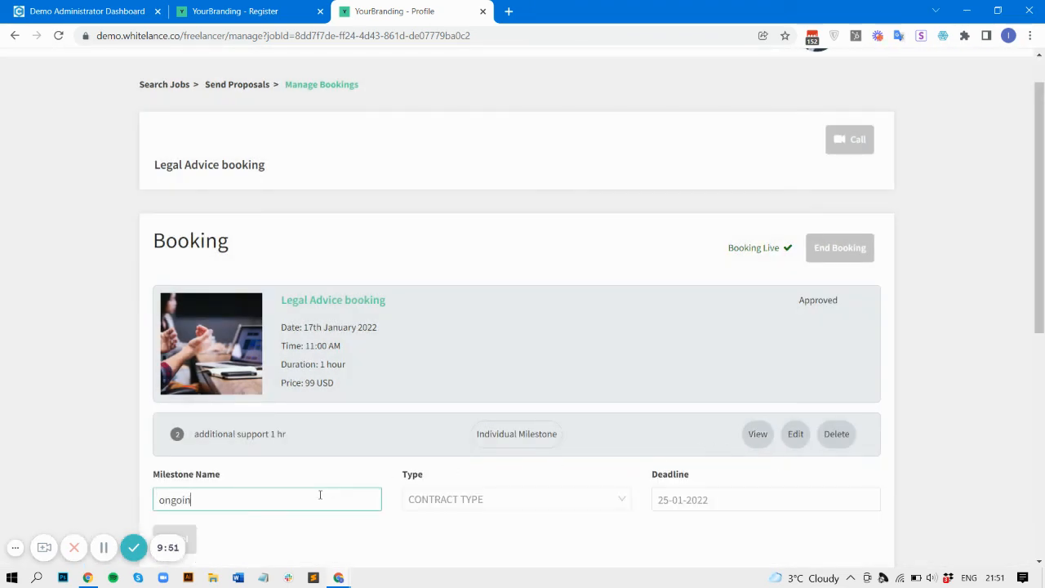
text(g support)
click(438, 501)
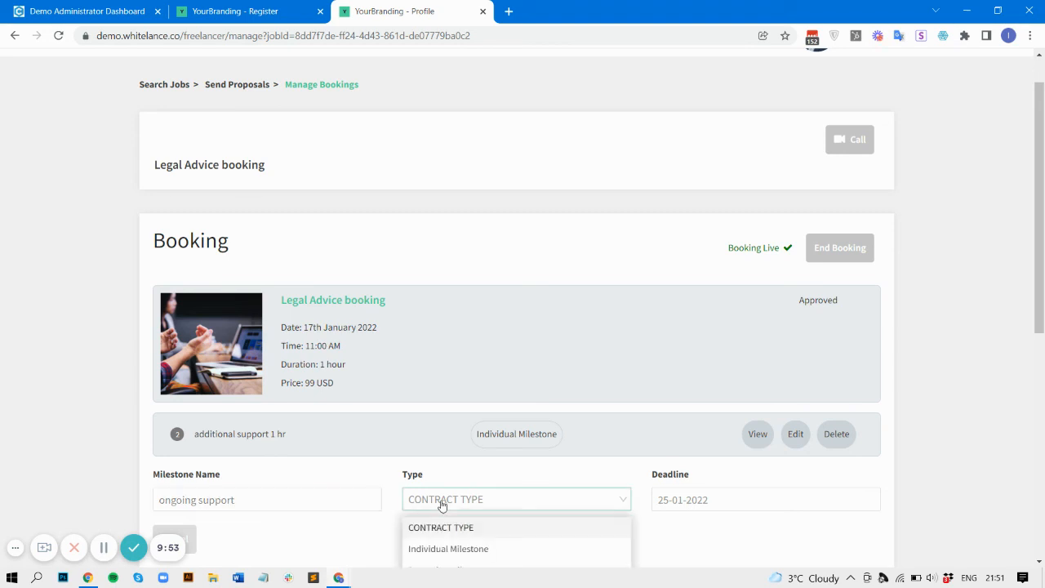
click(464, 566)
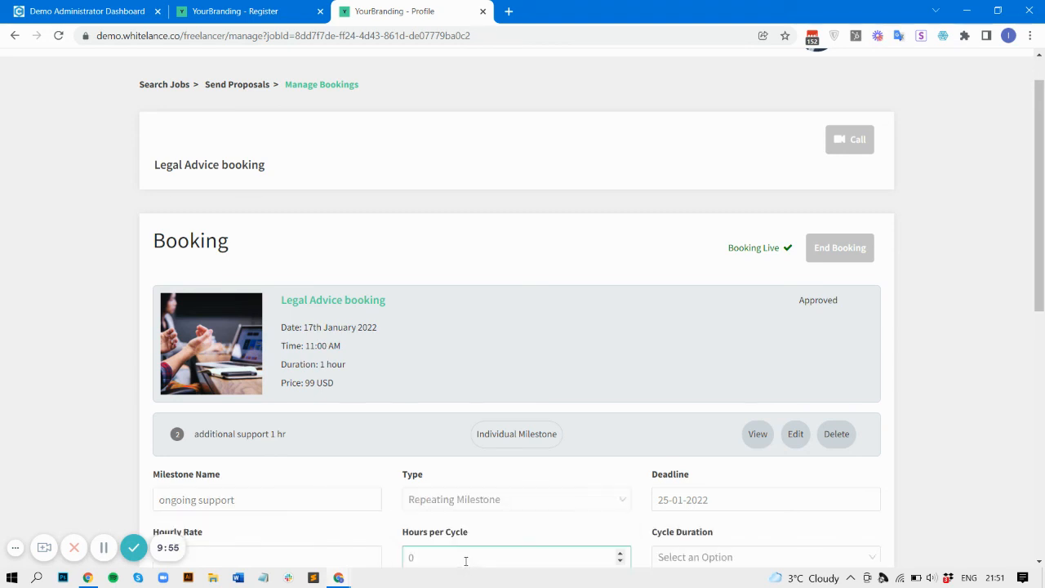
Step: Give the milestone hourly rate 100, updated hours per cycle and a Week cycle, then save it
scroll(667, 501, down, 1)
click(200, 461)
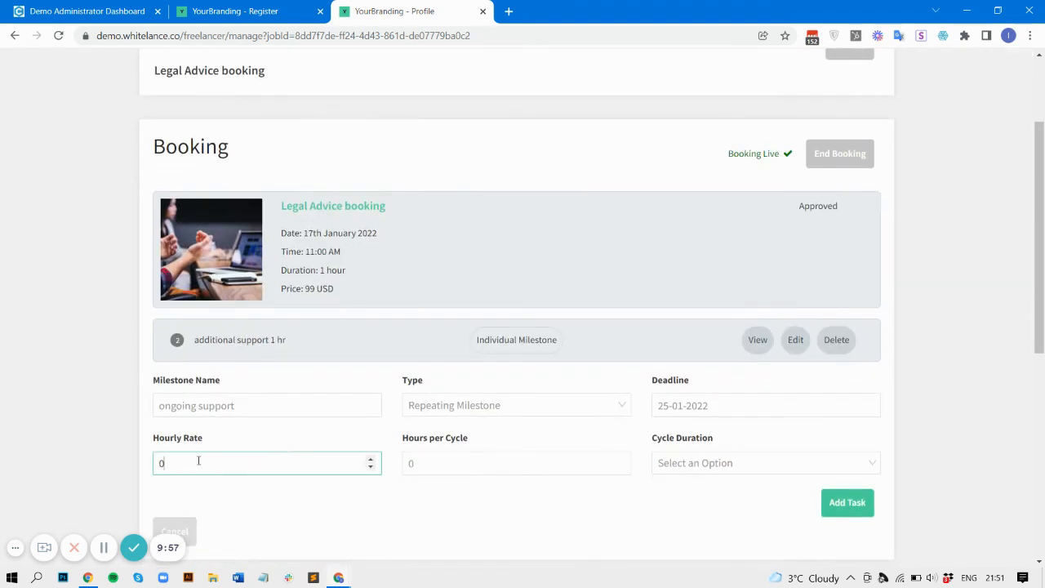
text(100)
click(408, 462)
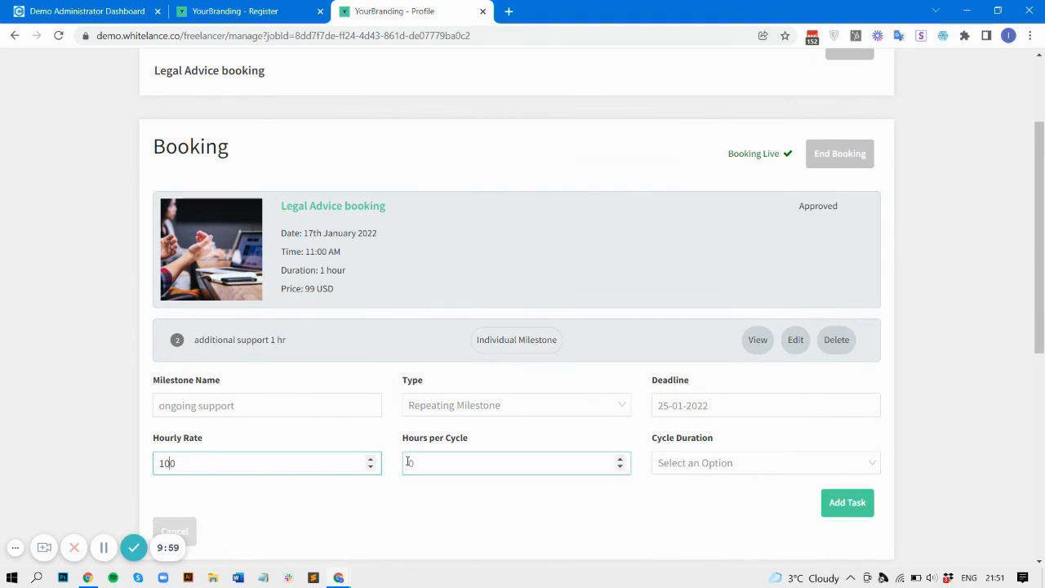
key(BackSpace)
text(1)
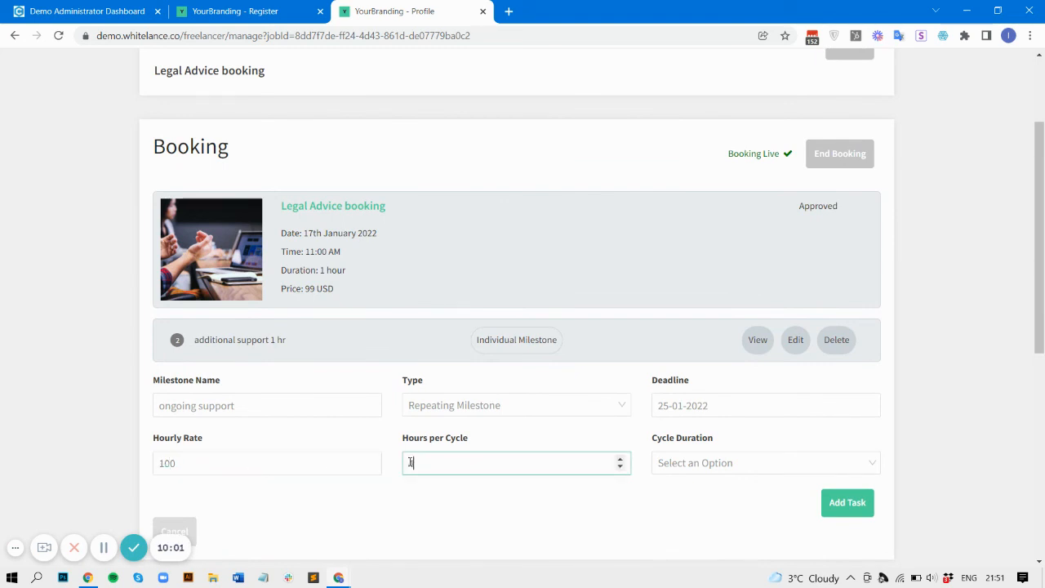
click(672, 463)
click(688, 513)
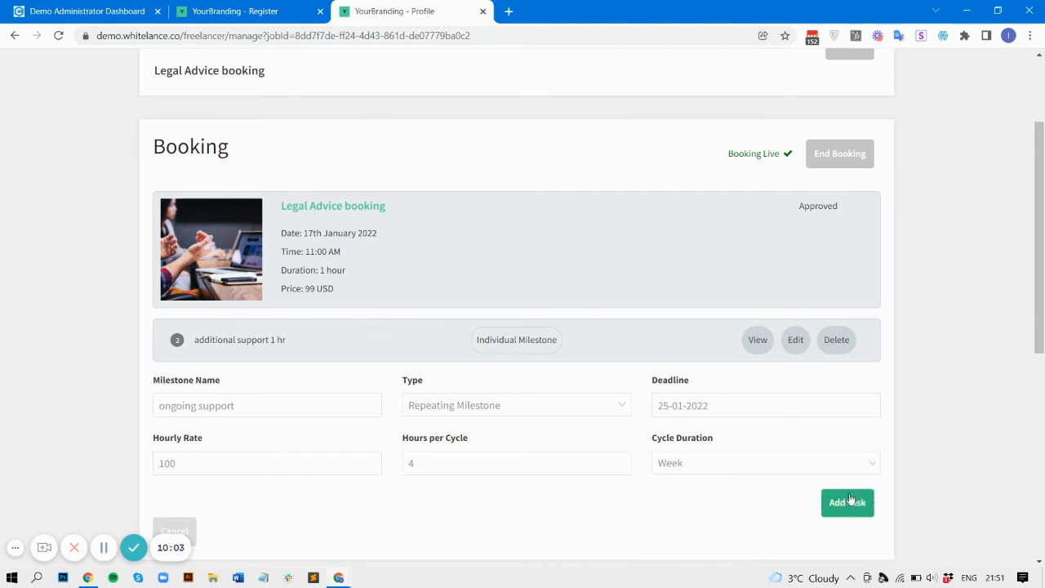
click(870, 504)
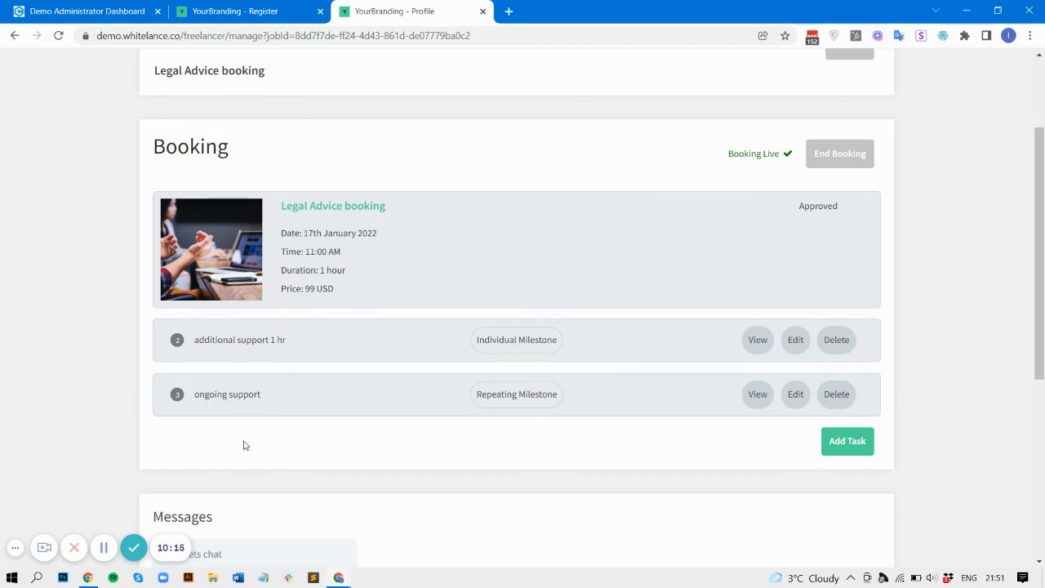
scroll(644, 329, up, 1)
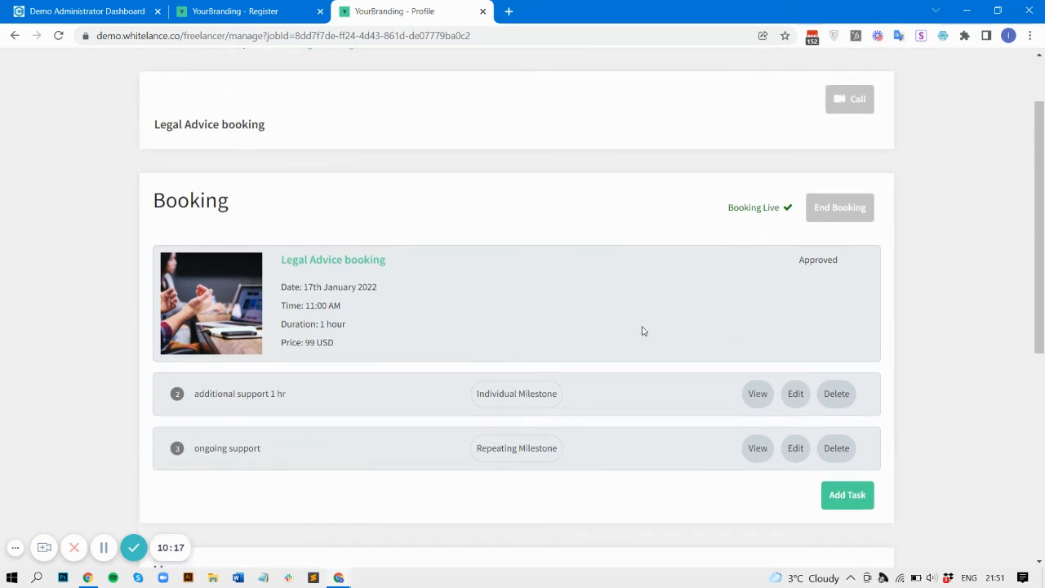
scroll(646, 218, down, 5)
scroll(646, 218, down, 1)
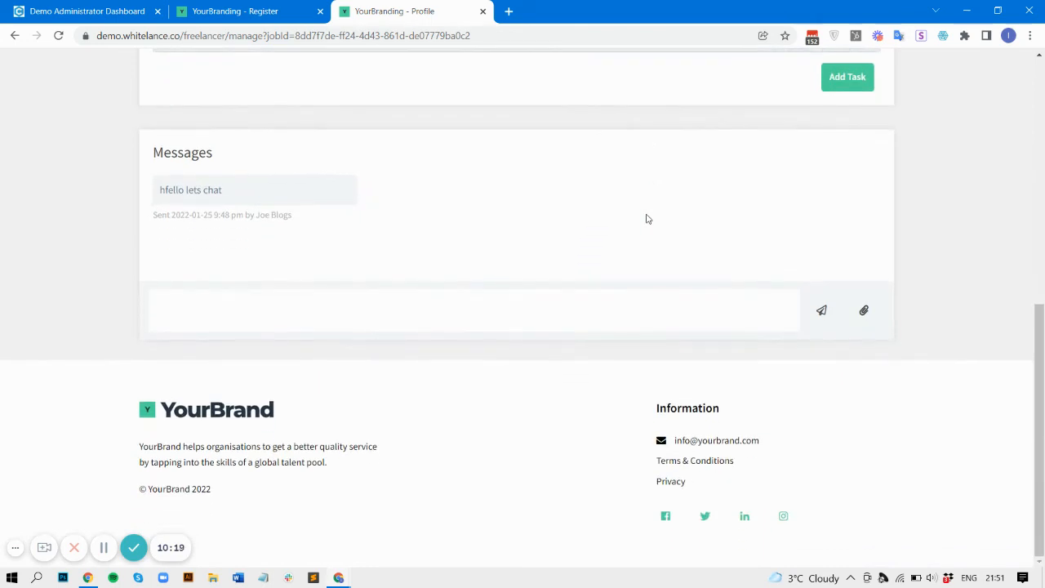
scroll(648, 218, up, 7)
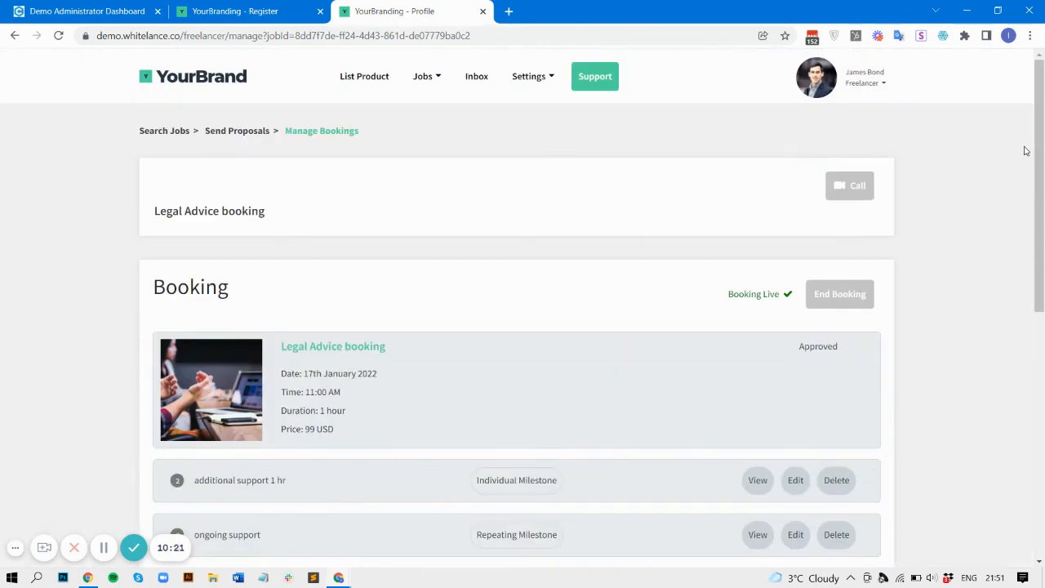